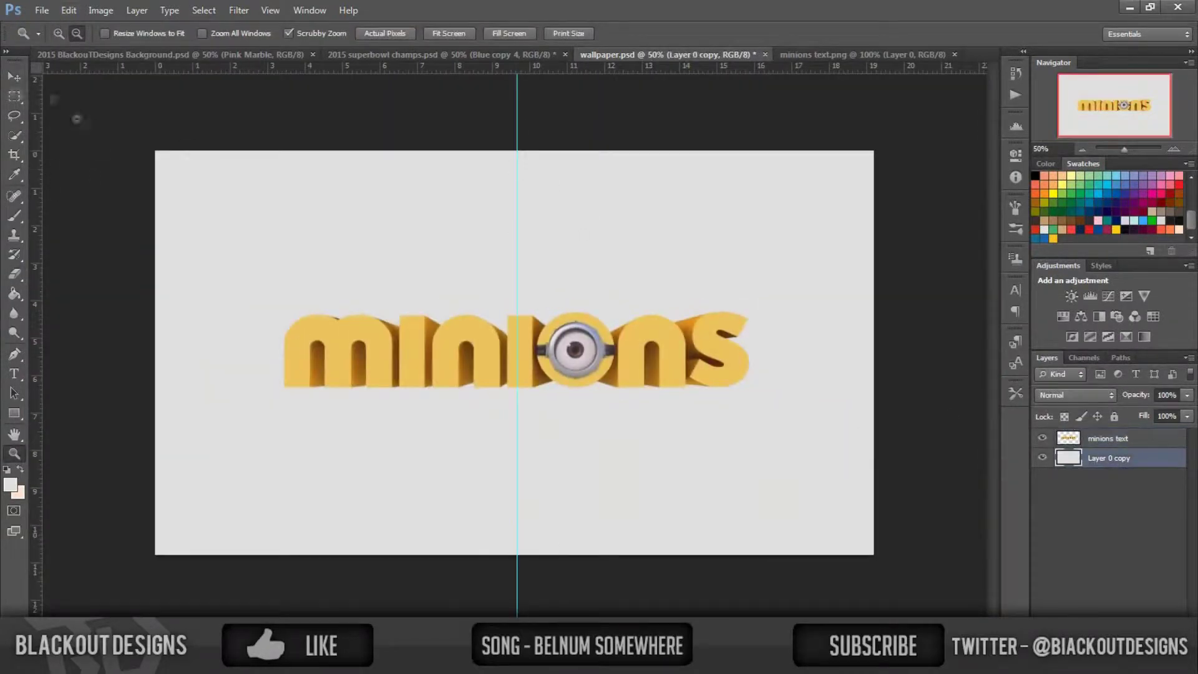
# Step: Flip the title copy upside down as a reflection at 50% opacity
pyautogui.press('v')
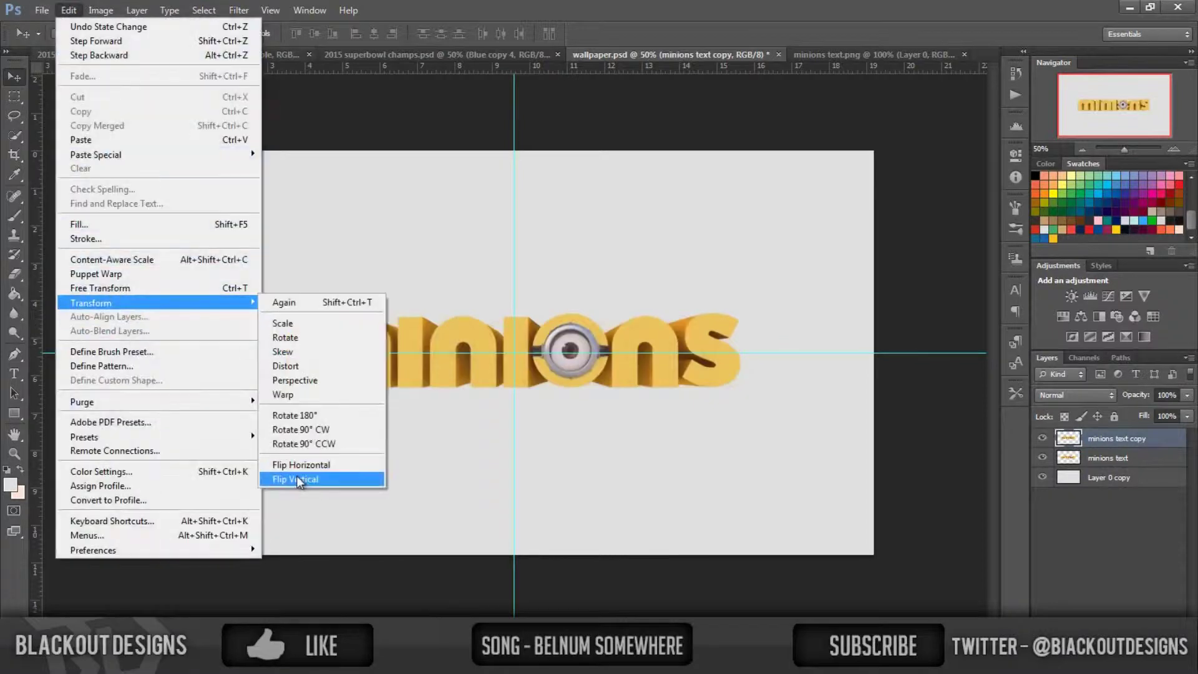
pyautogui.click(297, 475)
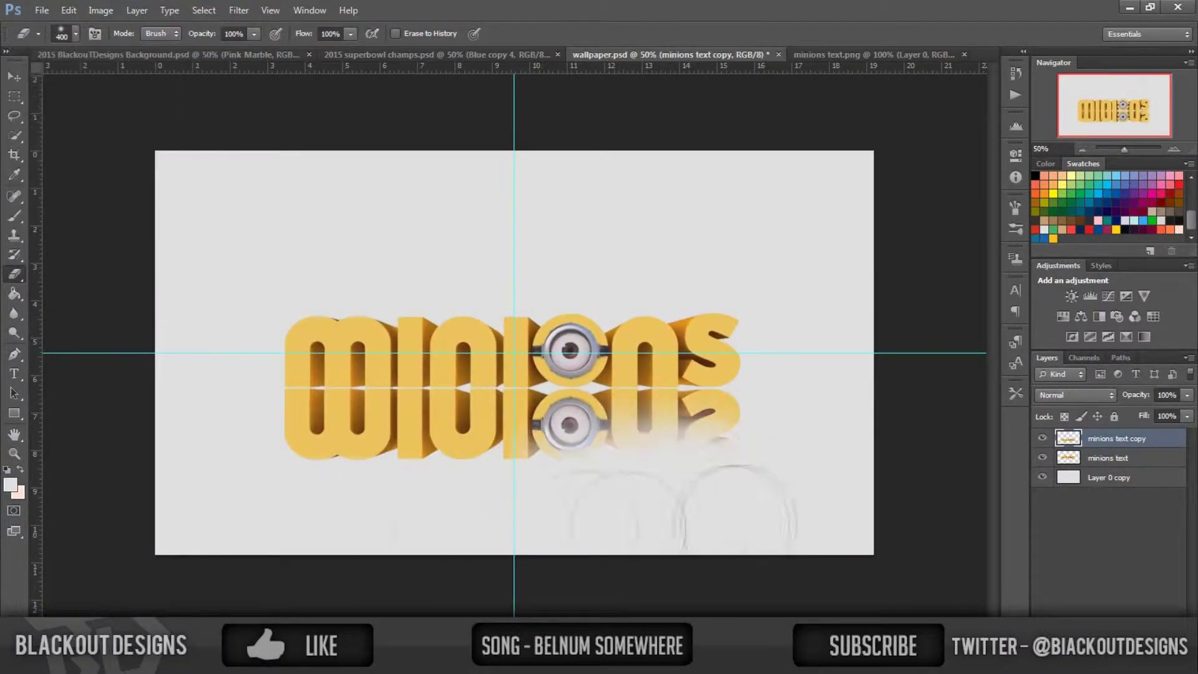
pyautogui.write('50')
pyautogui.press('Return')
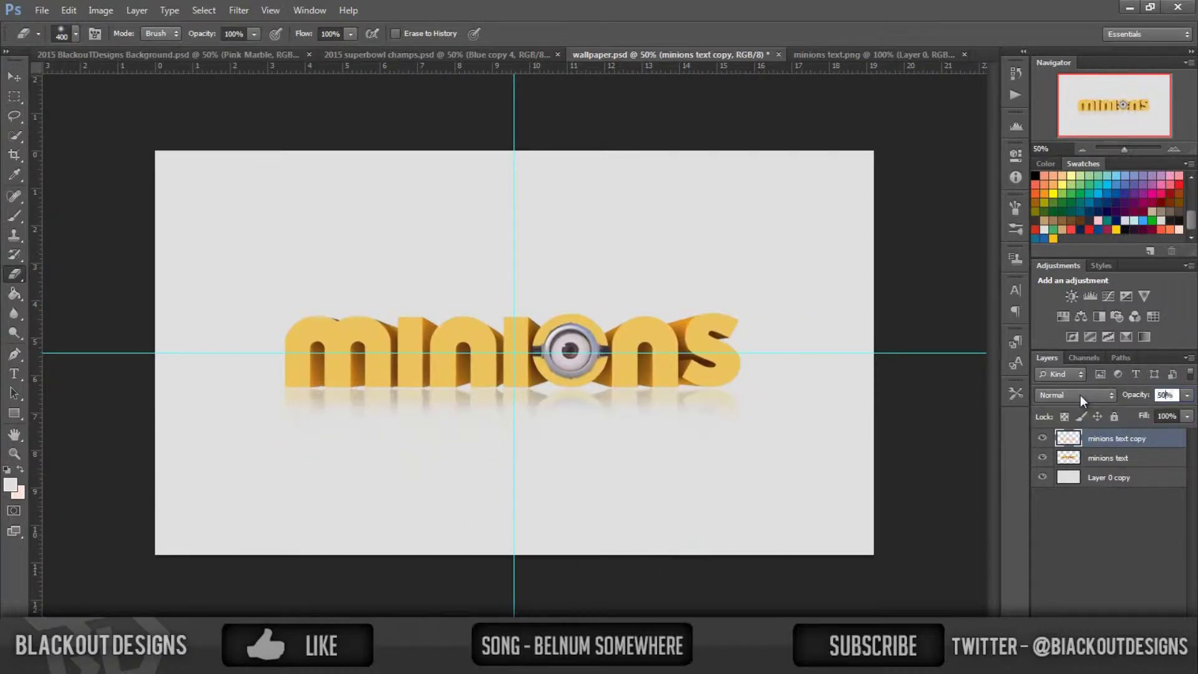
pyautogui.press('v')
# Step: Duplicate the title layer, enlarge the copy and set it to 20% opacity
pyautogui.rightClick(1134, 466)
pyautogui.click(1029, 171)
pyautogui.press('Return')
pyautogui.click(177, 33)
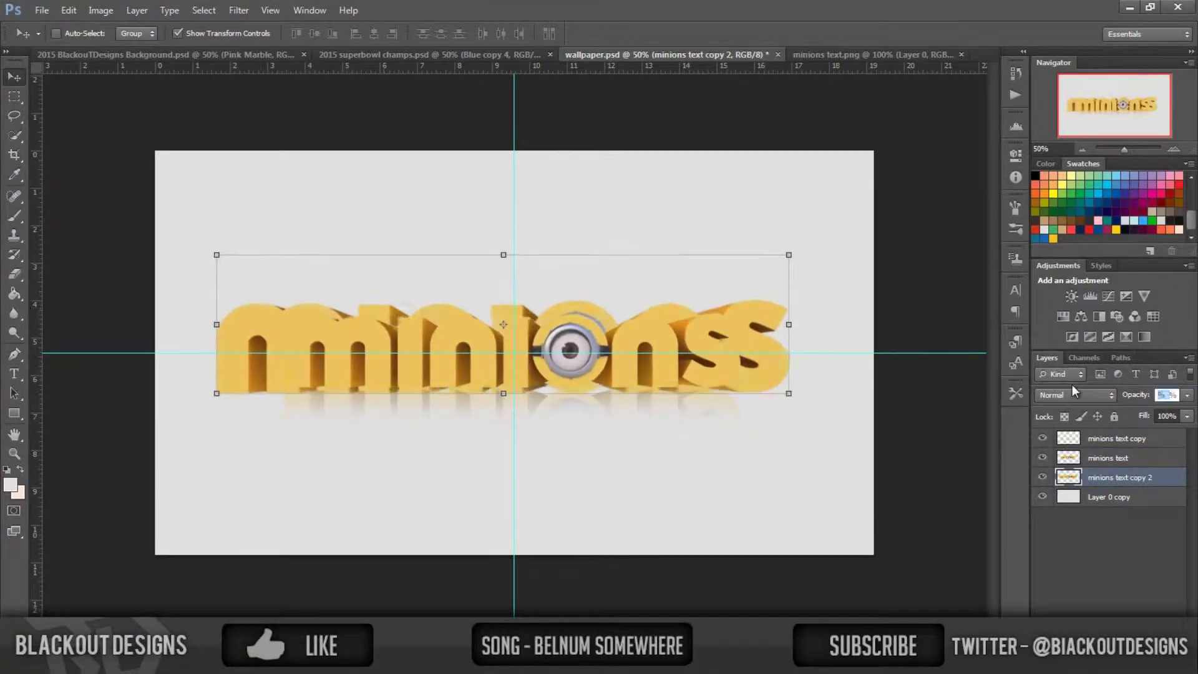
pyautogui.press('2')
pyautogui.press('e')
# Step: Apply an Iris Blur to the enlarged ghost copy of the title
pyautogui.click(239, 10)
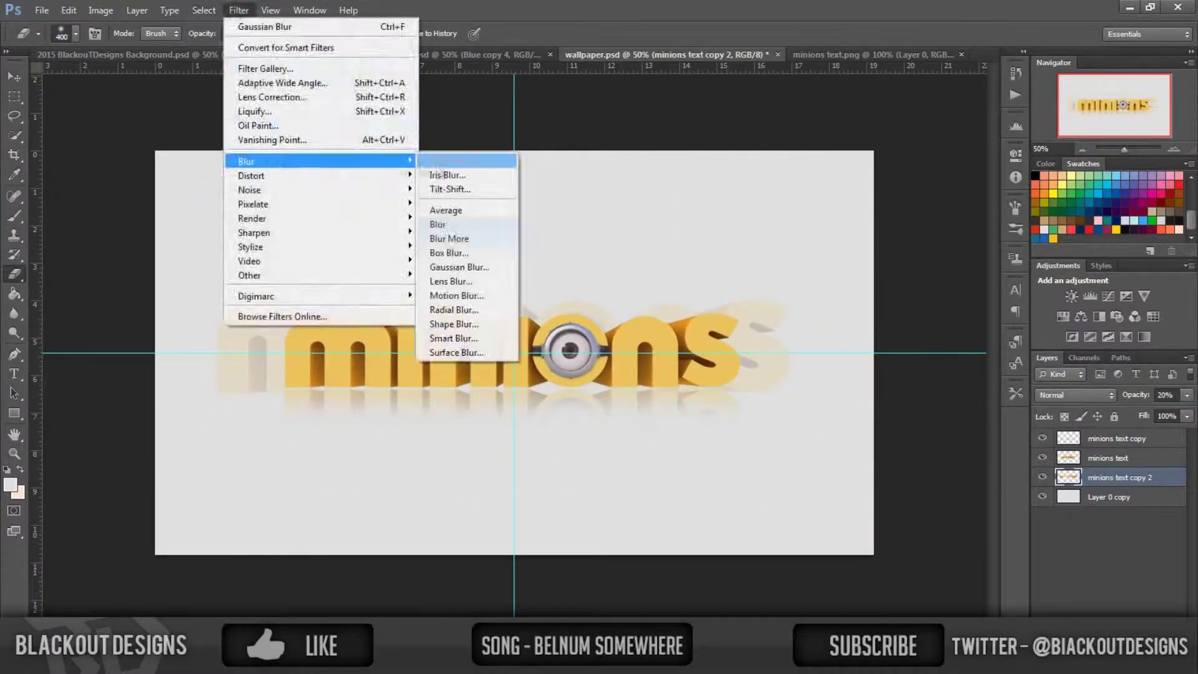
pyautogui.click(238, 10)
pyautogui.click(262, 75)
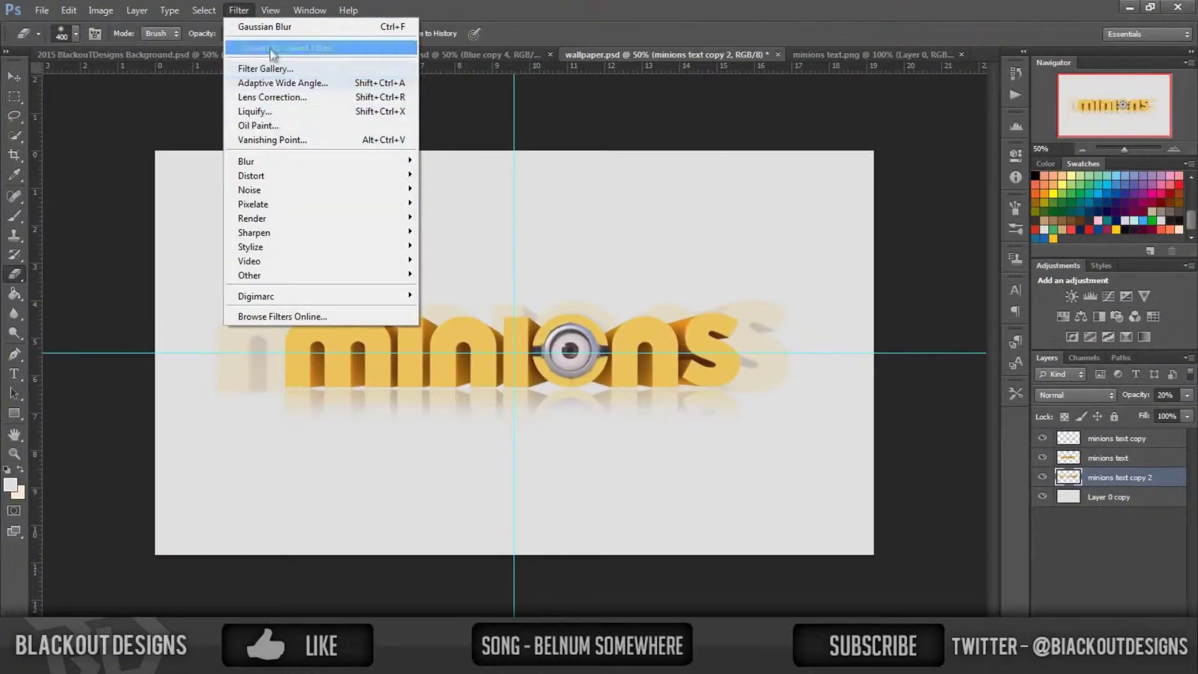
pyautogui.moveTo(246, 161)
pyautogui.click(450, 167)
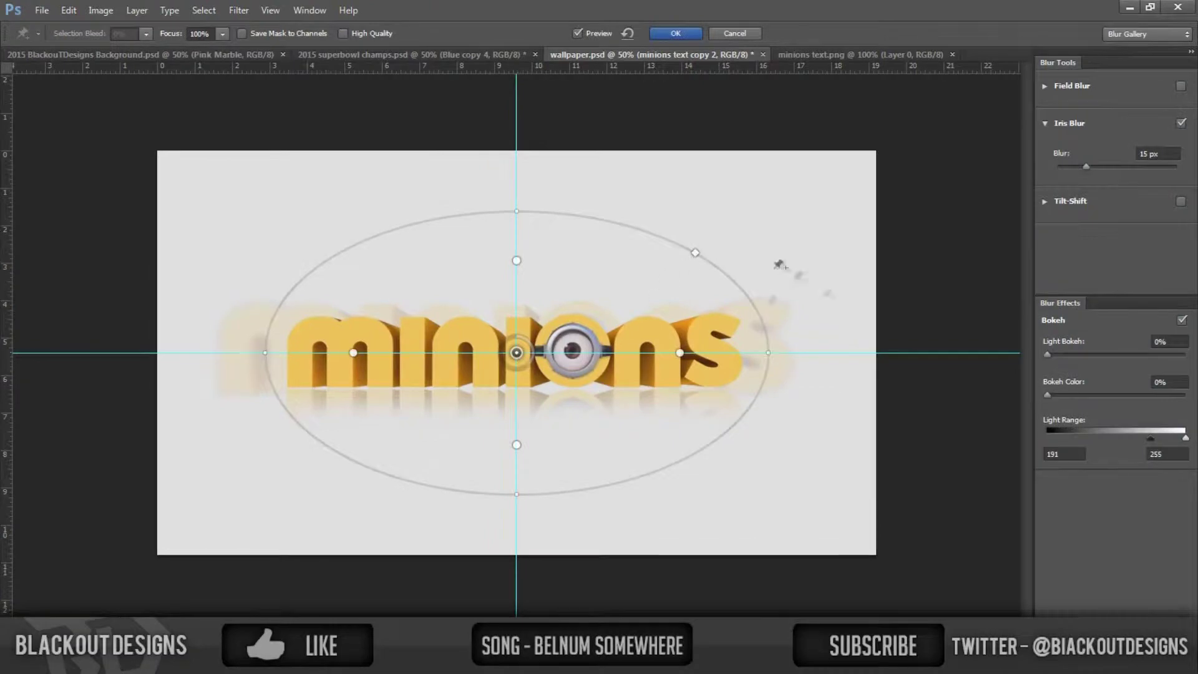
pyautogui.click(672, 35)
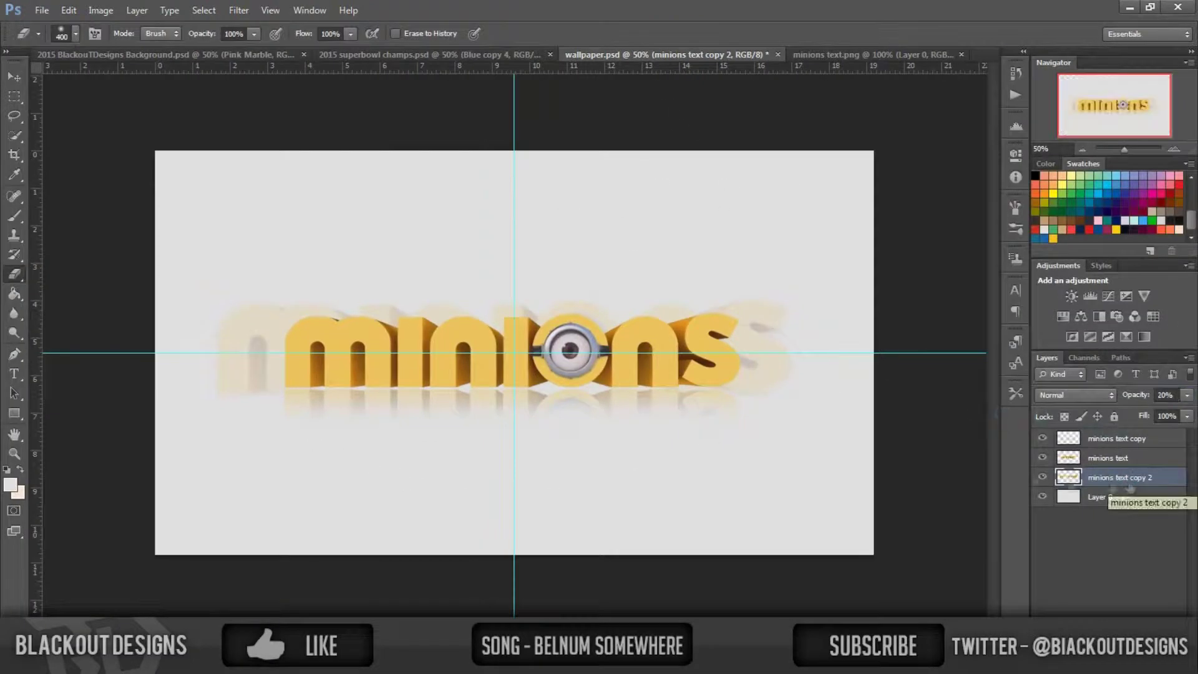
pyautogui.doubleClick(1107, 457)
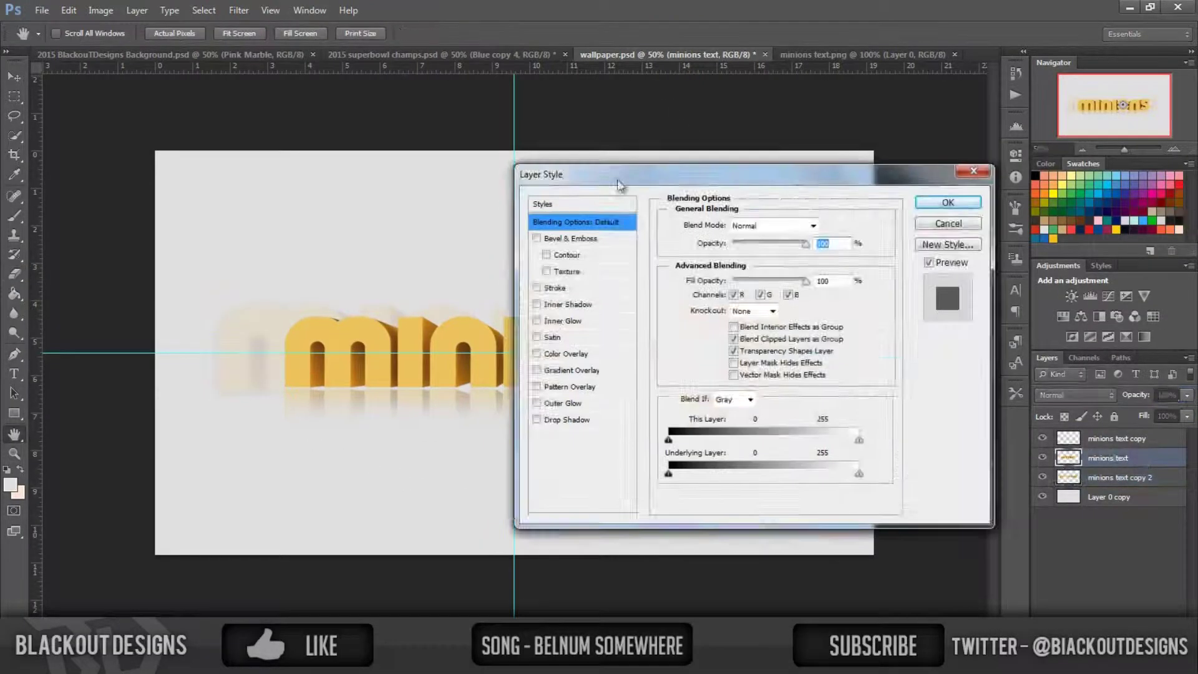
# Step: Give the MINIONS title Inner Glow, Outer Glow and Drop Shadow layer styles
pyautogui.click(772, 307)
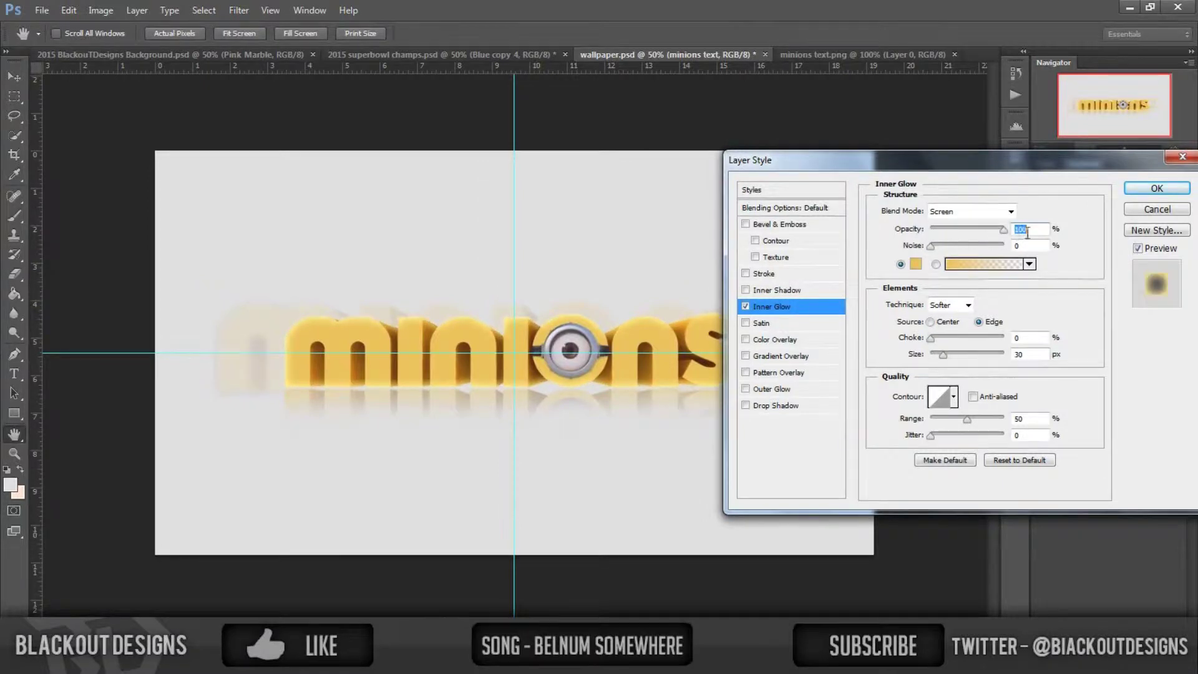
pyautogui.click(772, 389)
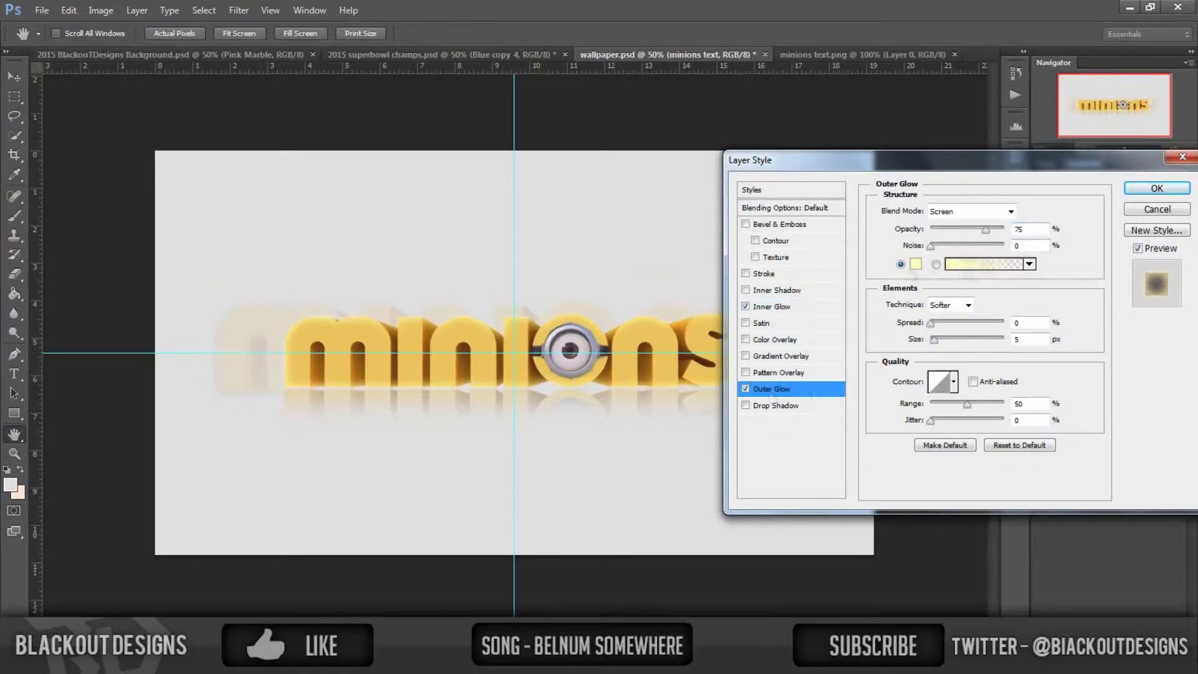
pyautogui.click(780, 405)
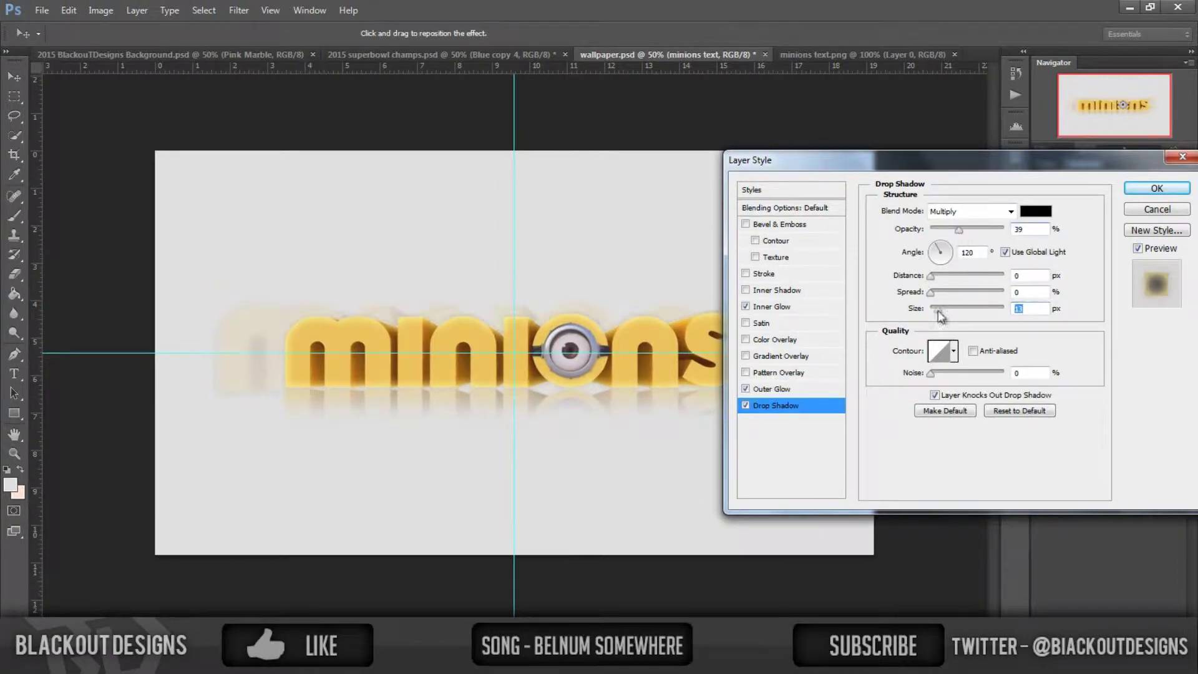
pyautogui.click(1156, 188)
# Step: Nudge the styled MINIONS title slightly to the right
pyautogui.press('e')
pyautogui.press('v')
pyautogui.moveTo(224, 275); pyautogui.dragTo(237, 273)
pyautogui.click(177, 34)
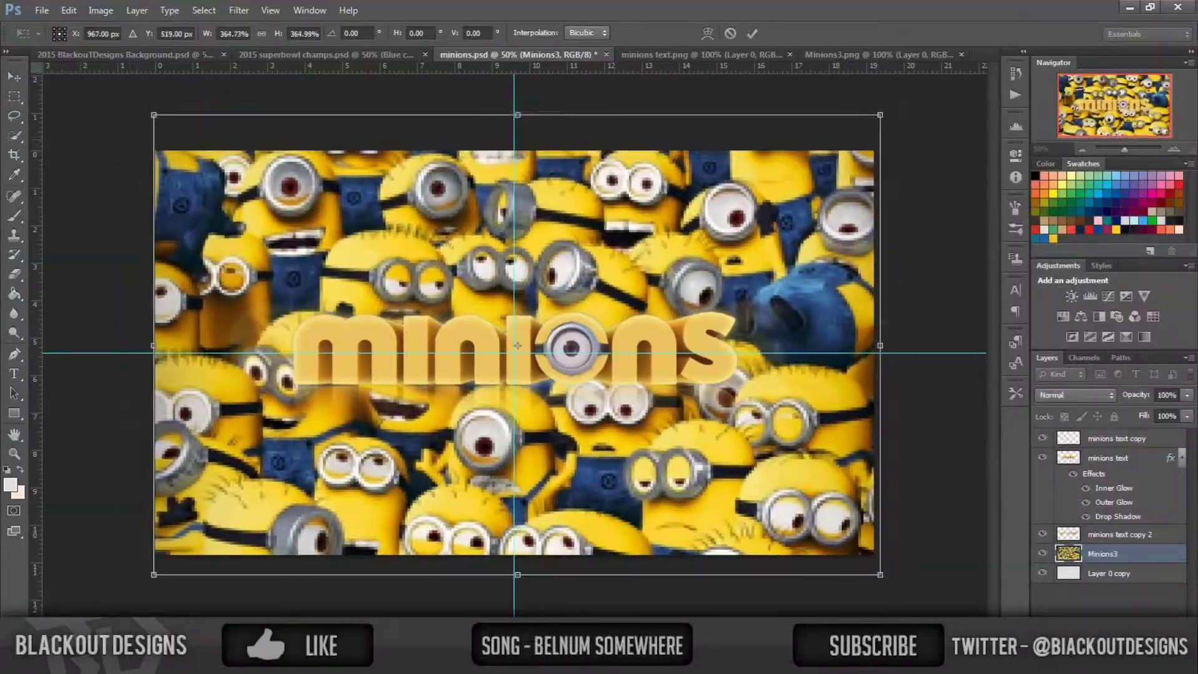
# Step: Fade the layer to 5% and recheck visibility of the title and ghost copy
pyautogui.press('0')
pyautogui.press('5')
pyautogui.click(1042, 457)
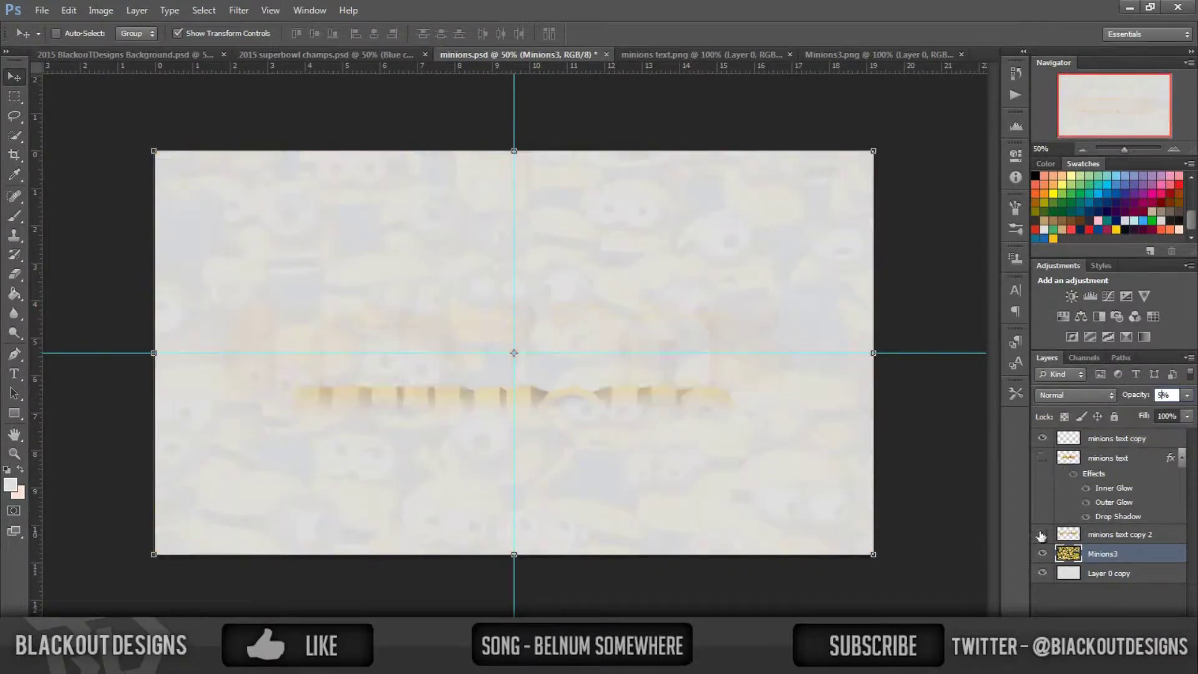
pyautogui.click(1042, 533)
pyautogui.click(1042, 458)
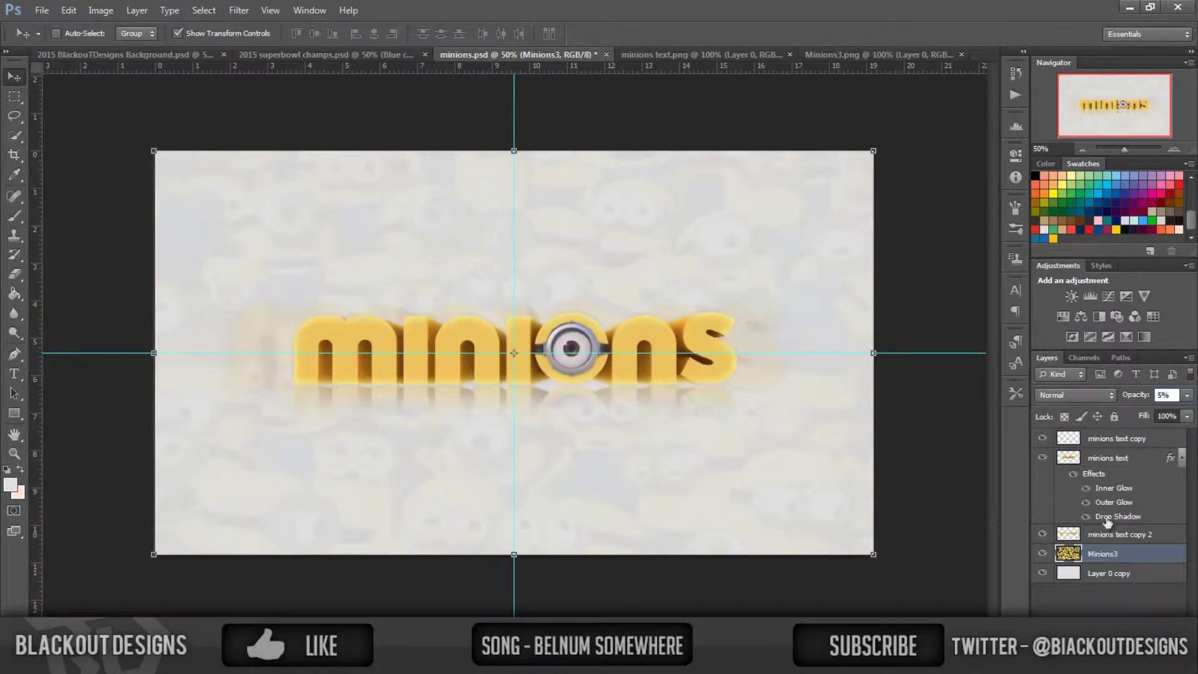
pyautogui.click(177, 33)
pyautogui.click(1116, 437)
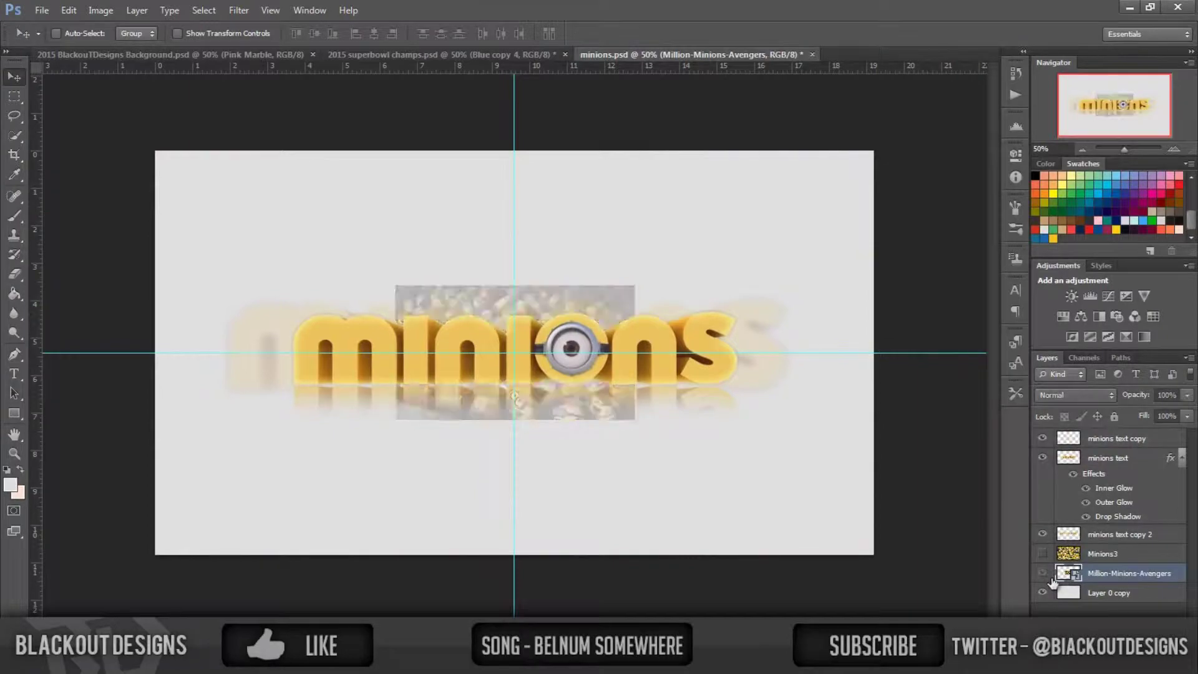
# Step: Show the Million-Minions-Avengers image and stretch it to fill the whole canvas
pyautogui.click(1042, 572)
pyautogui.rightClick(1117, 572)
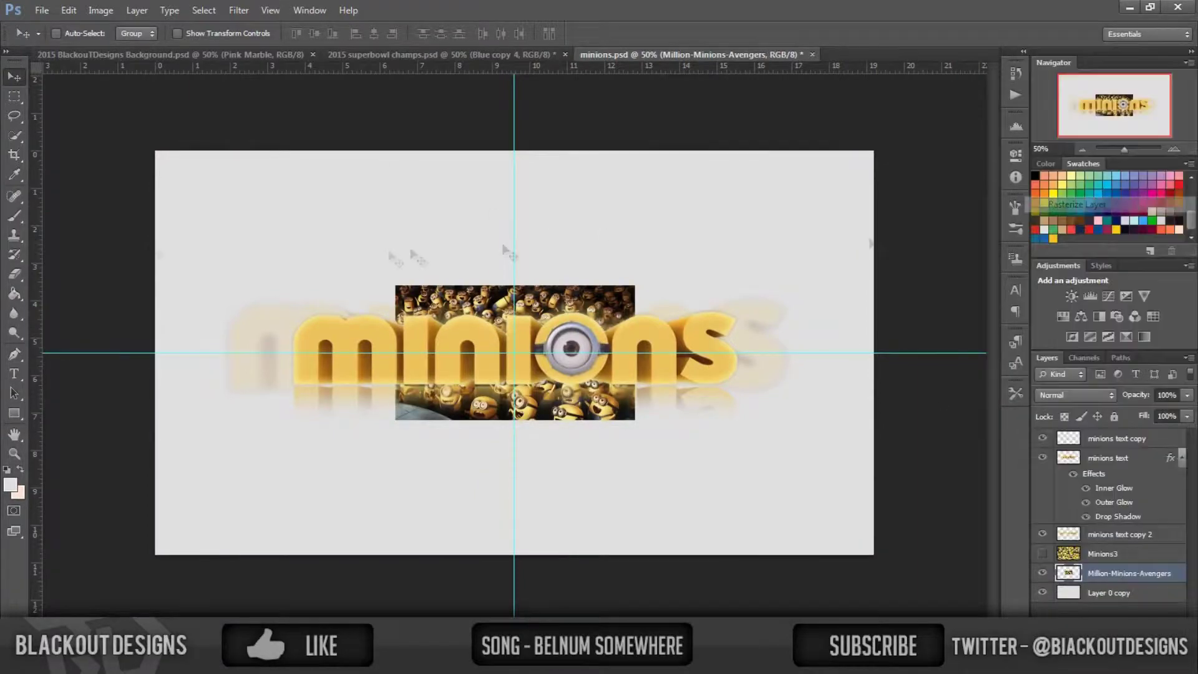
pyautogui.click(1056, 206)
pyautogui.hotkey('ctrl', 't')
pyautogui.moveTo(394, 284); pyautogui.dragTo(154, 150)
pyautogui.moveTo(631, 420); pyautogui.dragTo(872, 554)
pyautogui.press('Return')
# Step: Fade the Million-Minions-Avengers crowd image to about 5% opacity
pyautogui.press('2')
pyautogui.press('5')
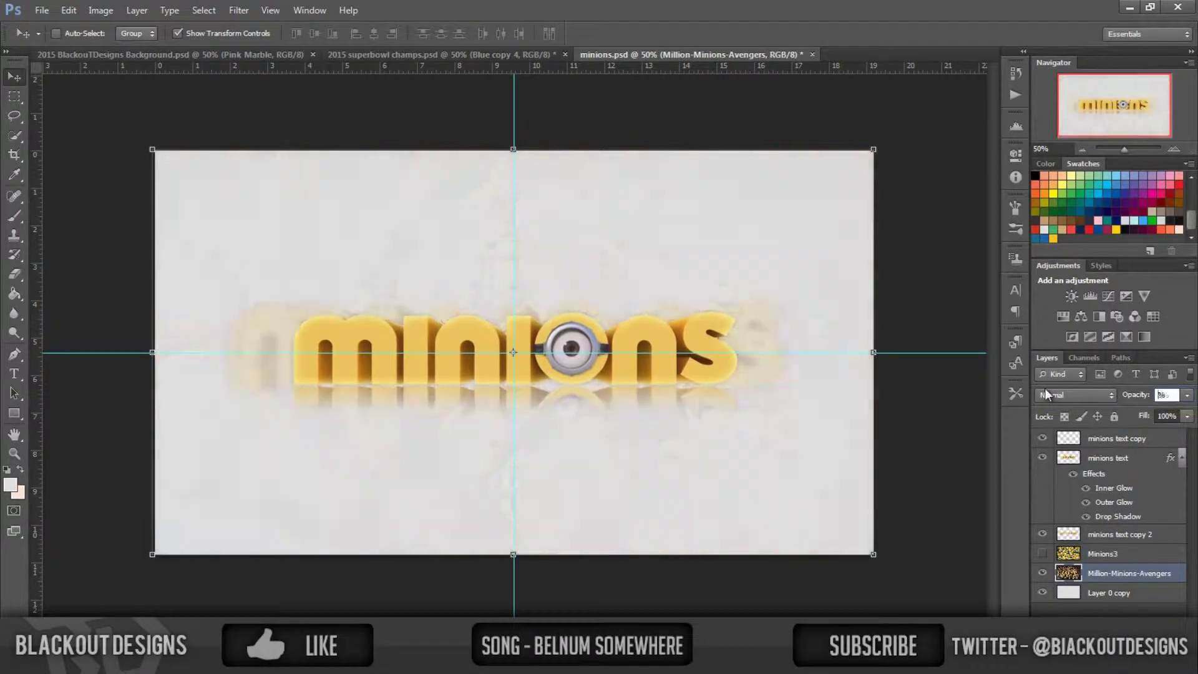
pyautogui.write('10')
pyautogui.click(1117, 438)
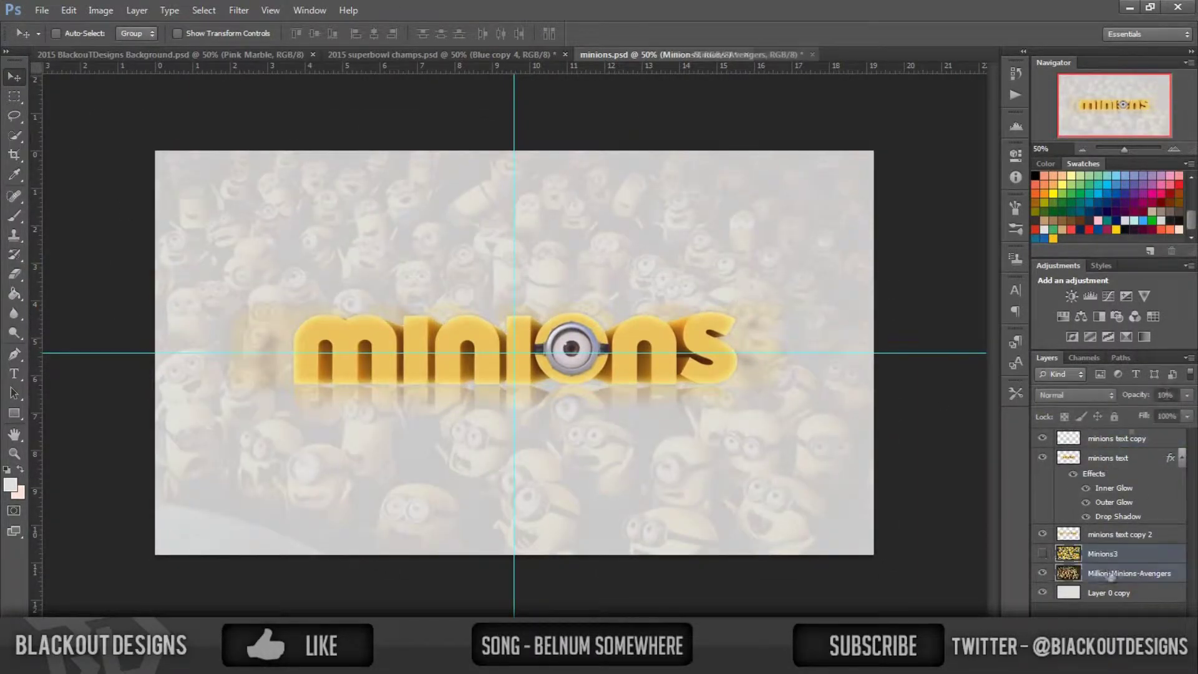
pyautogui.click(1116, 572)
pyautogui.press('0')
pyautogui.press('5')
pyautogui.click(1043, 457)
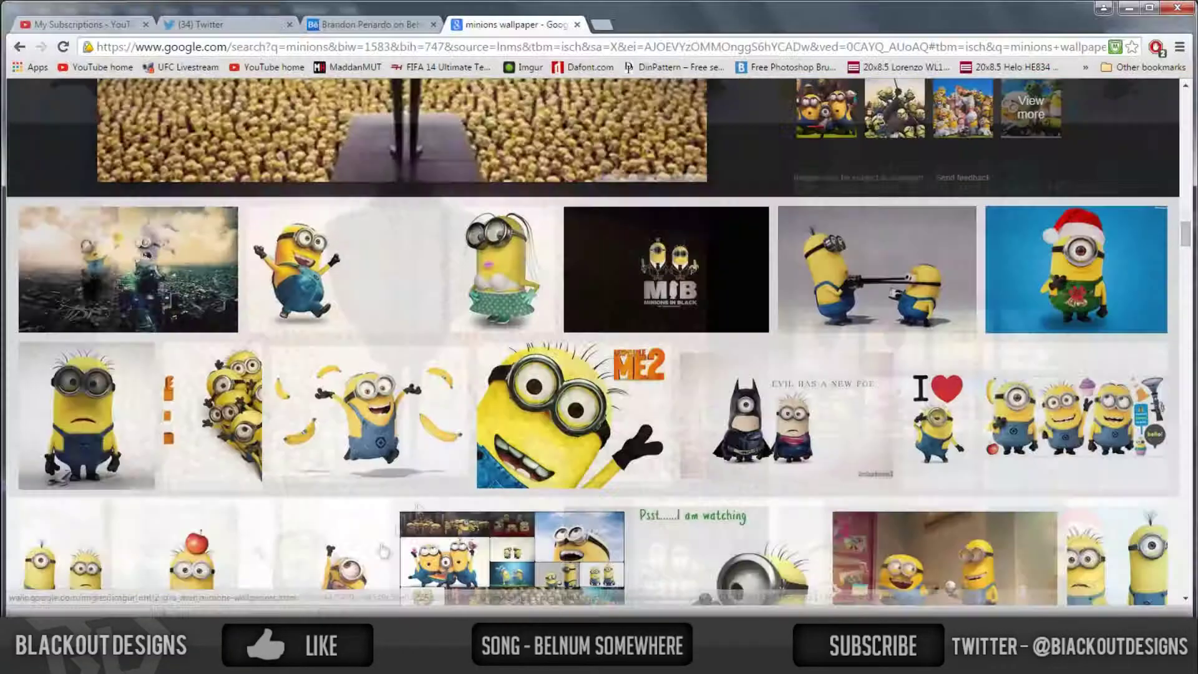
# Step: Add a new empty layer for painting with the Brush tool
pyautogui.scroll(-5, 618, 169)
pyautogui.scroll(-5, 618, 168)
pyautogui.scroll(-5, 618, 169)
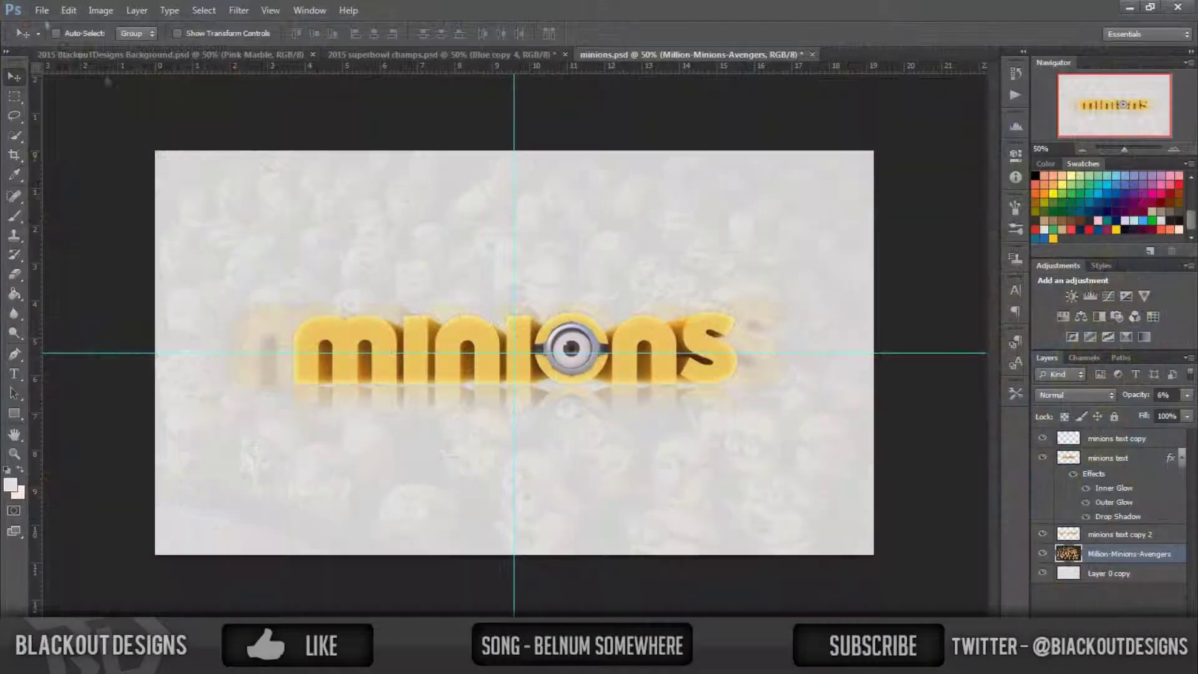
pyautogui.hotkey('ctrl', 'shift', 'alt', 'n')
pyautogui.press('b')
pyautogui.click(68, 10)
# Step: Paint yellow splatters around the MINIONS title
pyautogui.click(10, 485)
pyautogui.moveTo(486, 356); pyautogui.dragTo(436, 430)
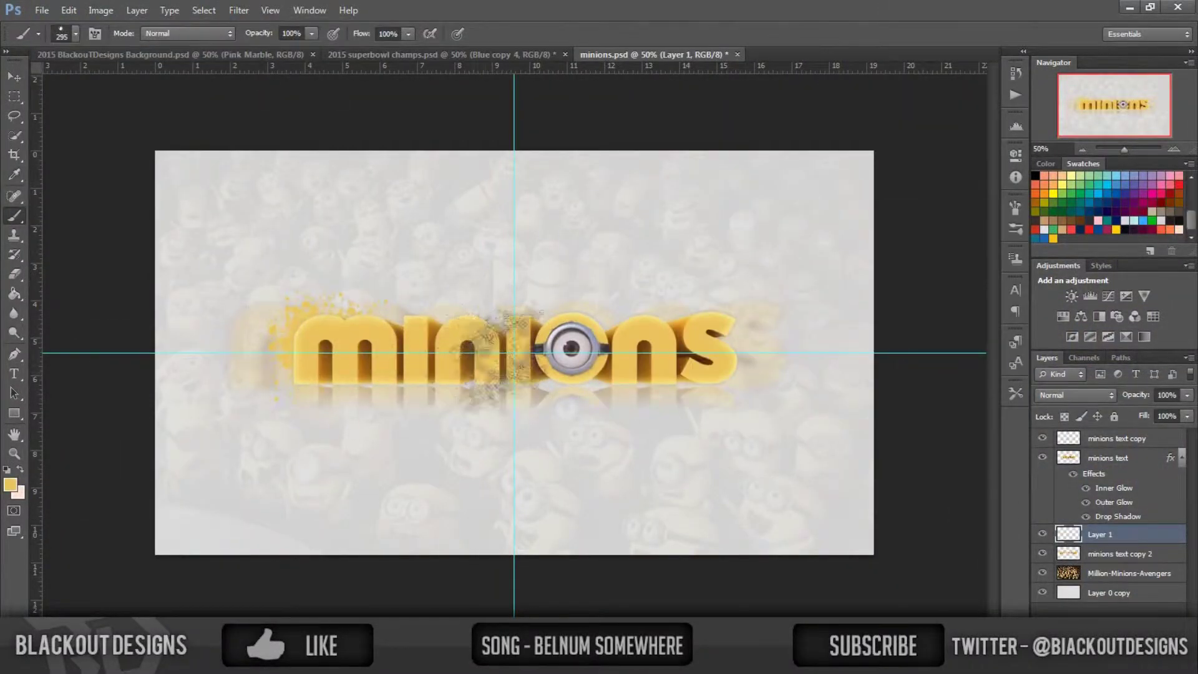
pyautogui.moveTo(303, 340); pyautogui.dragTo(390, 377)
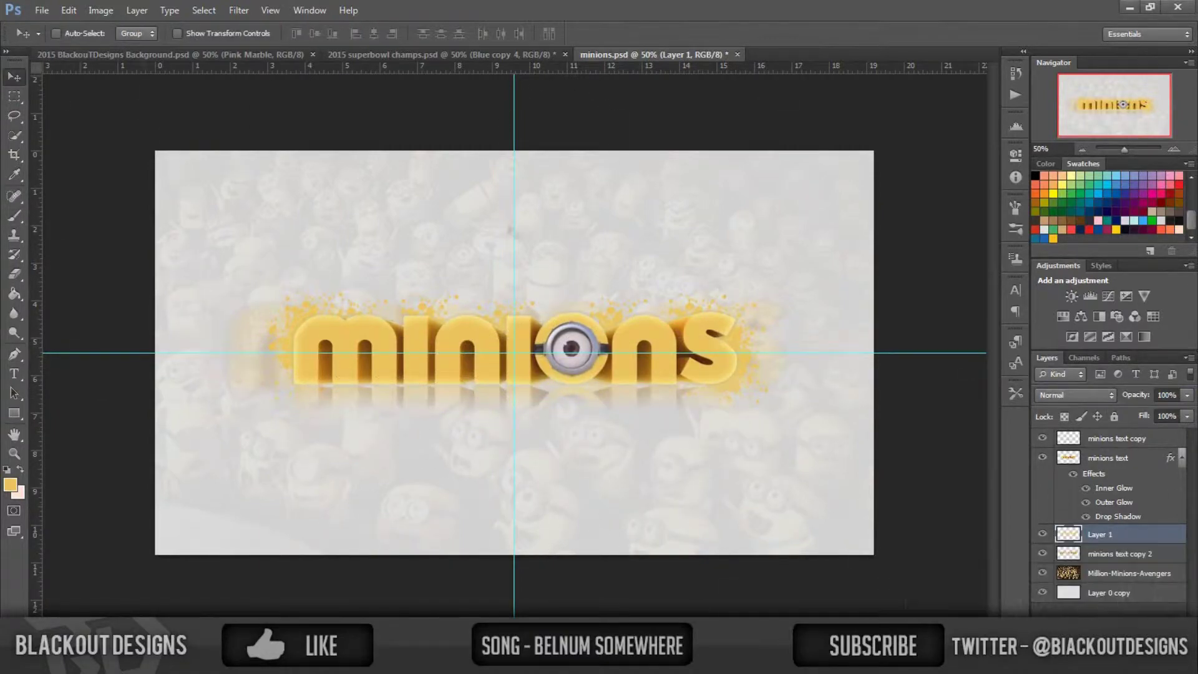
# Step: Place the BLACKOUTDNZ Rebranding logo and shift its hue and saturation to orange
pyautogui.click(42, 10)
pyautogui.click(57, 252)
pyautogui.doubleClick(490, 131)
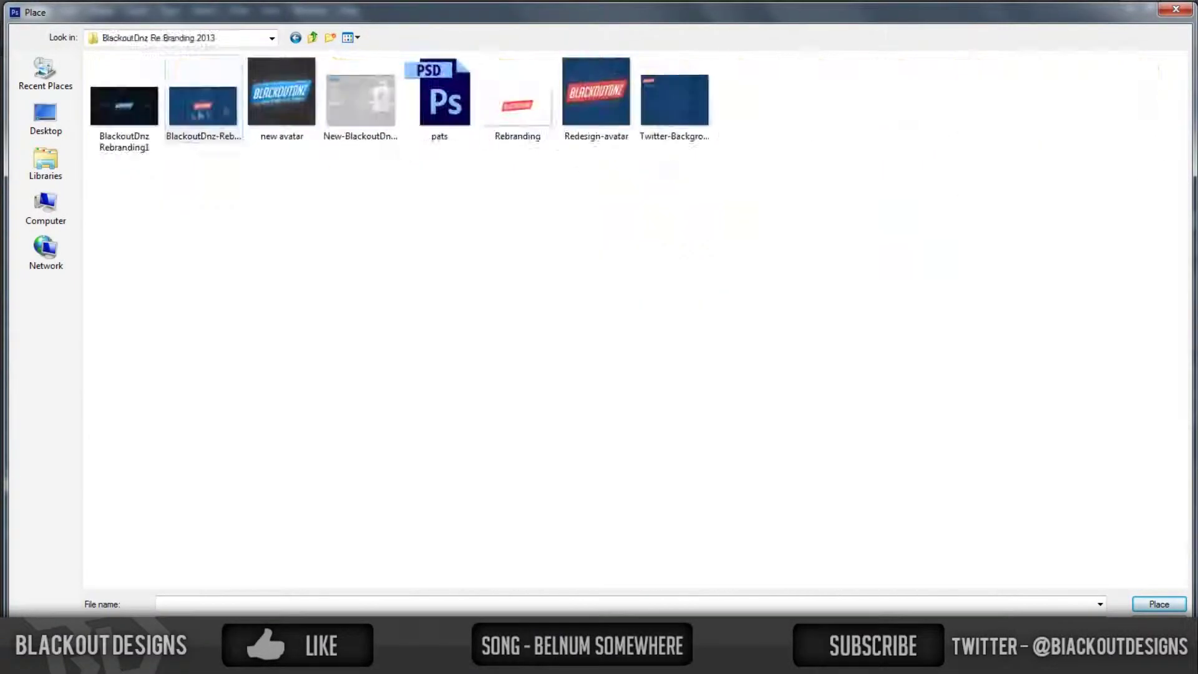
pyautogui.hotkey('ctrl', 'u')
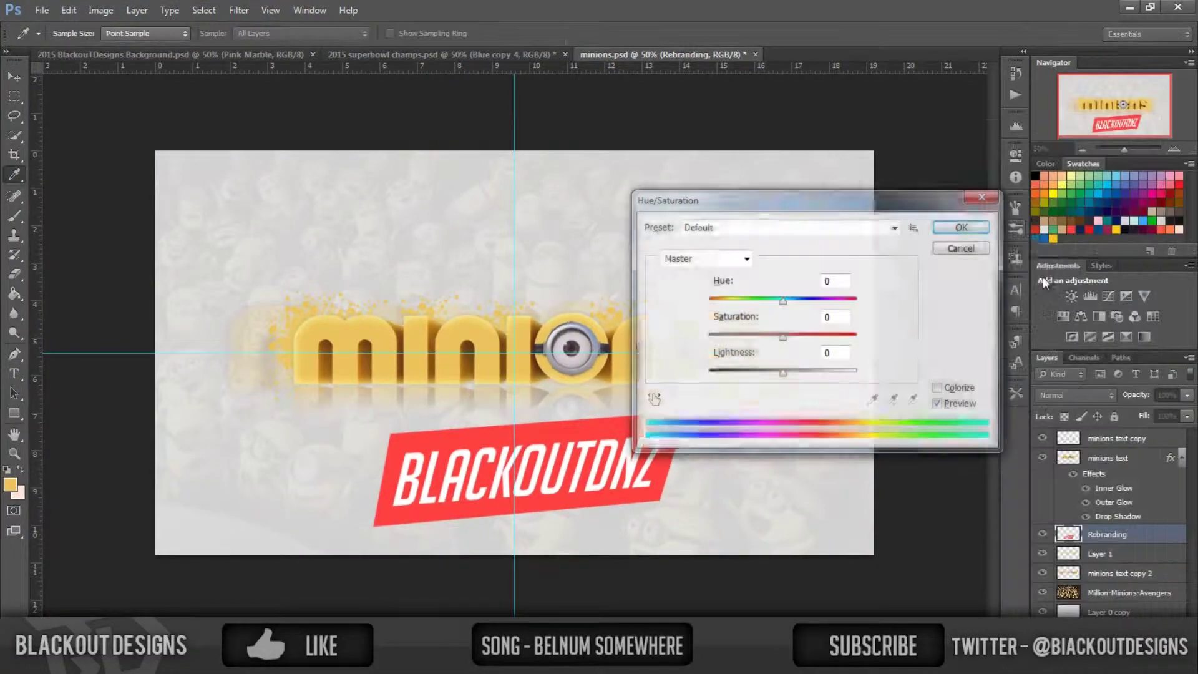
pyautogui.moveTo(782, 299); pyautogui.dragTo(813, 304)
pyautogui.moveTo(769, 342); pyautogui.dragTo(857, 334)
pyautogui.moveTo(686, 201); pyautogui.dragTo(801, 200)
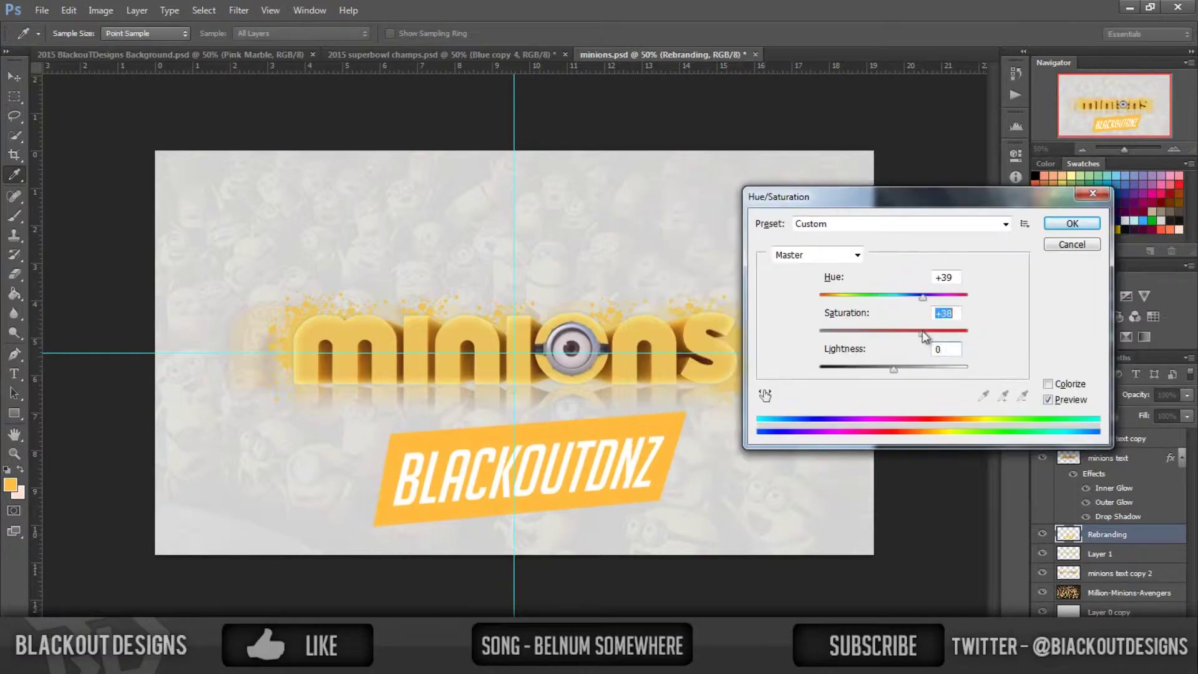
pyautogui.press('Return')
# Step: Shrink and tilt the orange logo, add a drop shadow, and move it above the title
pyautogui.press('v')
pyautogui.moveTo(375, 413); pyautogui.dragTo(577, 493)
pyautogui.press('Return')
pyautogui.doubleClick(1154, 534)
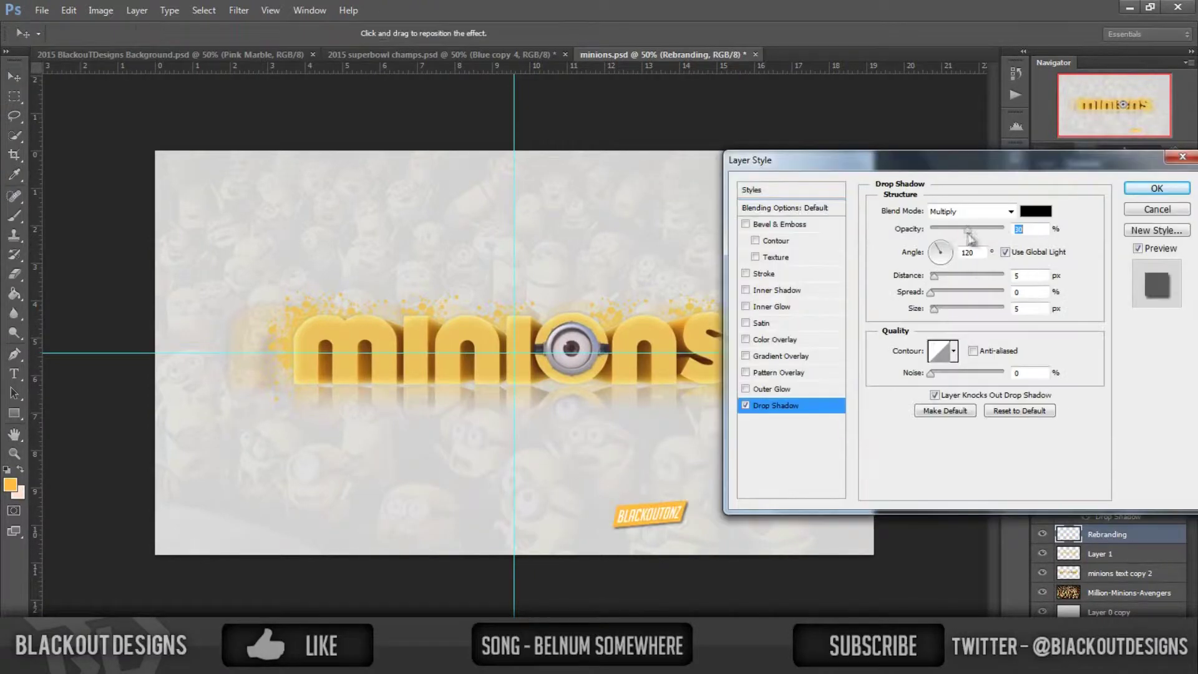
pyautogui.click(1157, 187)
pyautogui.moveTo(649, 515); pyautogui.dragTo(781, 526)
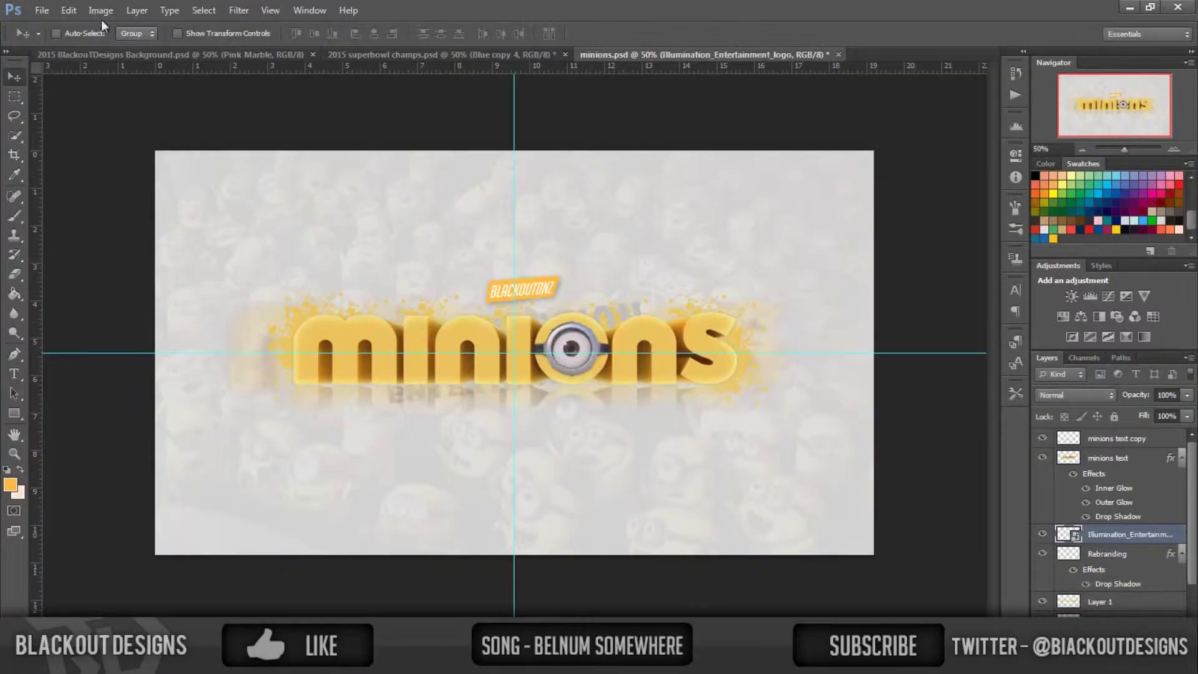
# Step: Place the Illumination Entertainment logo and shrink it at the bottom
pyautogui.click(42, 10)
pyautogui.click(103, 254)
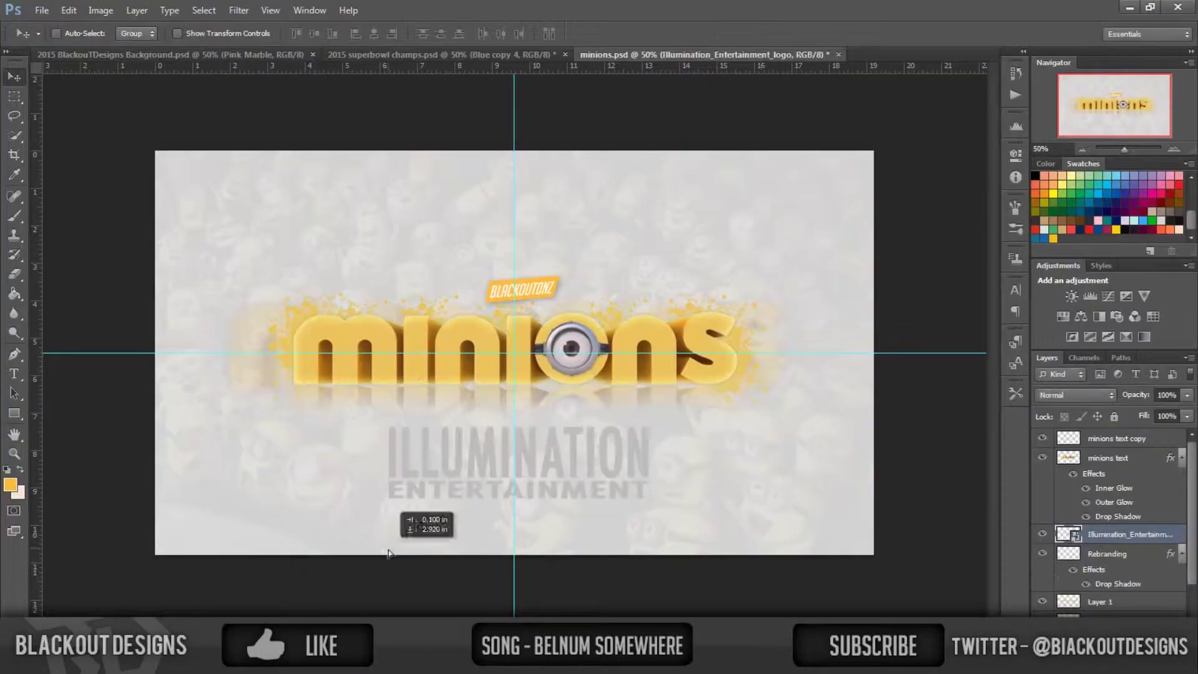
pyautogui.moveTo(388, 495)
pyautogui.mouseDown()
pyautogui.moveTo(549, 496)
pyautogui.moveTo(508, 537)
pyautogui.mouseUp()
pyautogui.press('Return')
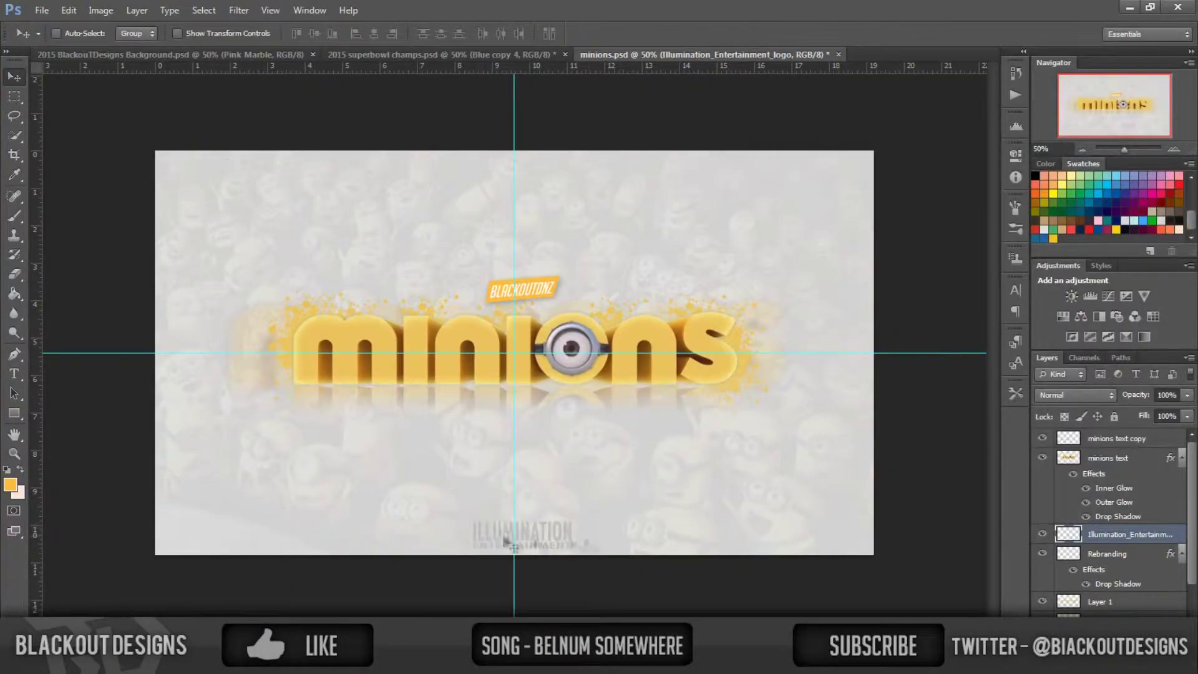
# Step: Type 'JULY 10, 2015' and position it beneath the title
pyautogui.write('tJUL')
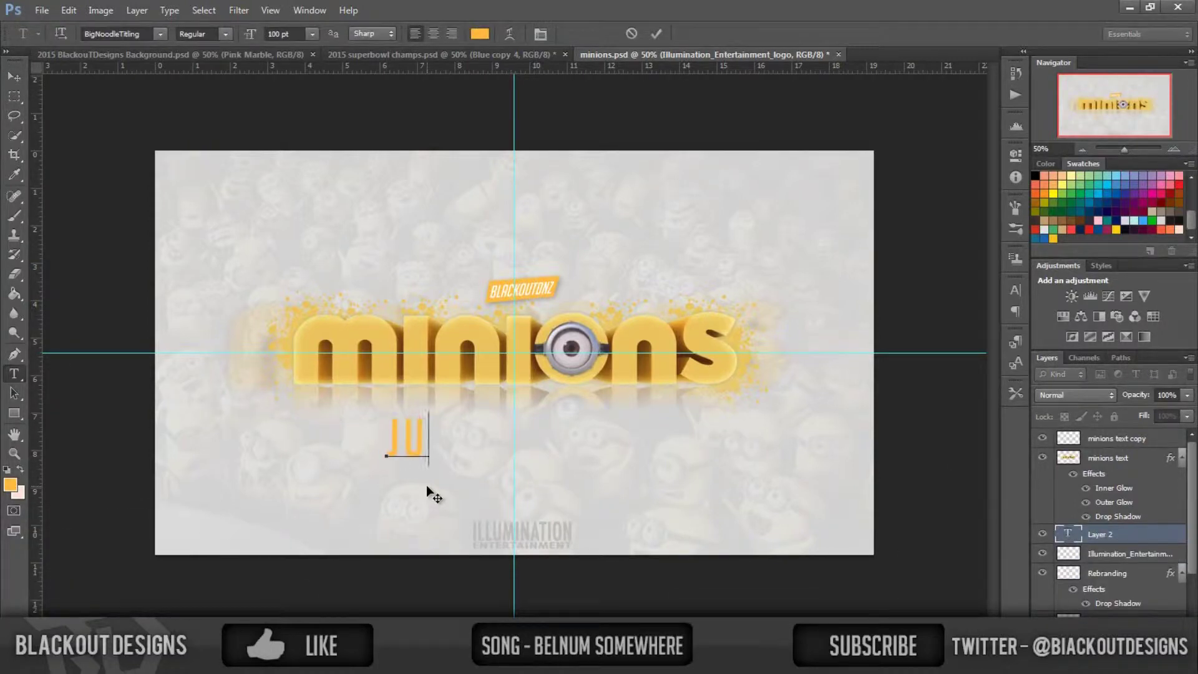
pyautogui.write('Y 10, 2015')
pyautogui.moveTo(361, 477); pyautogui.dragTo(361, 483)
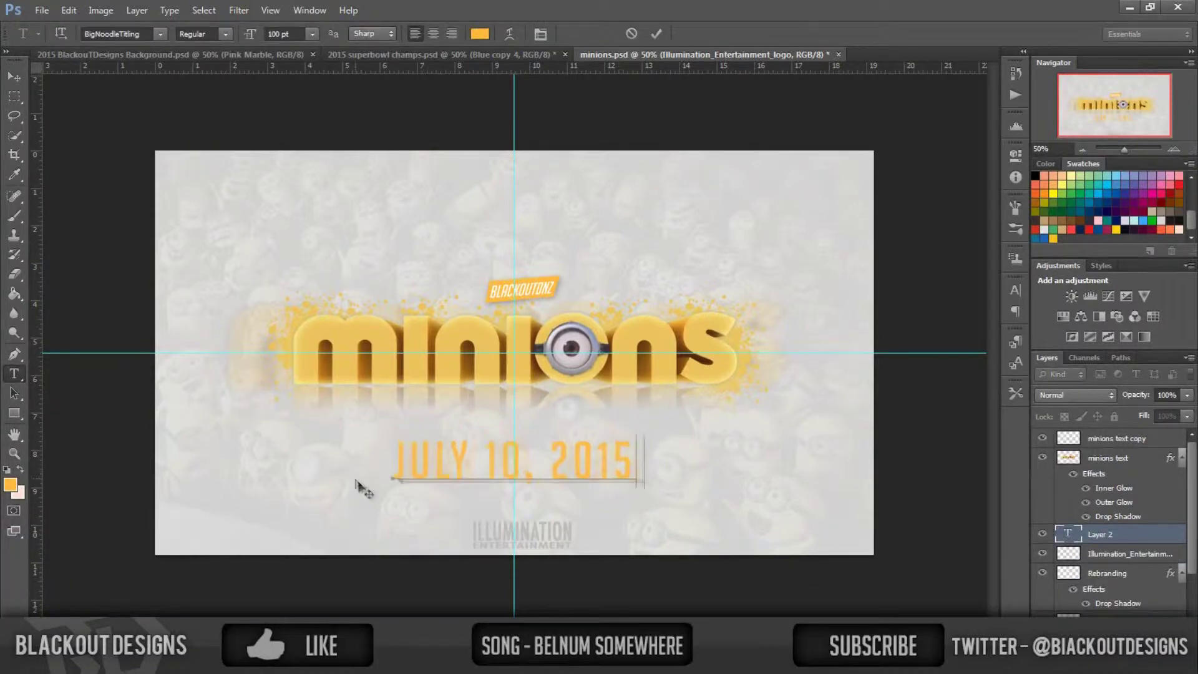
pyautogui.doubleClick(1162, 535)
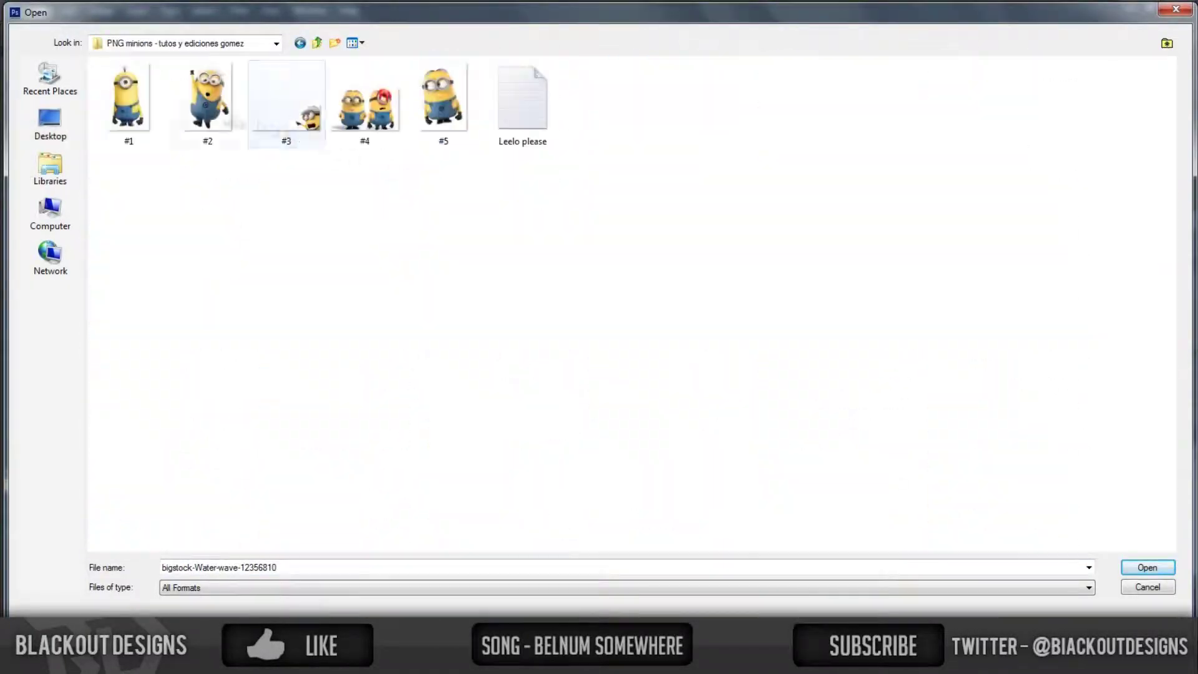
# Step: Paste the #5 minion peeking over the title's i and the two-minion #4 cutout at left
pyautogui.doubleClick(298, 135)
pyautogui.click(42, 10)
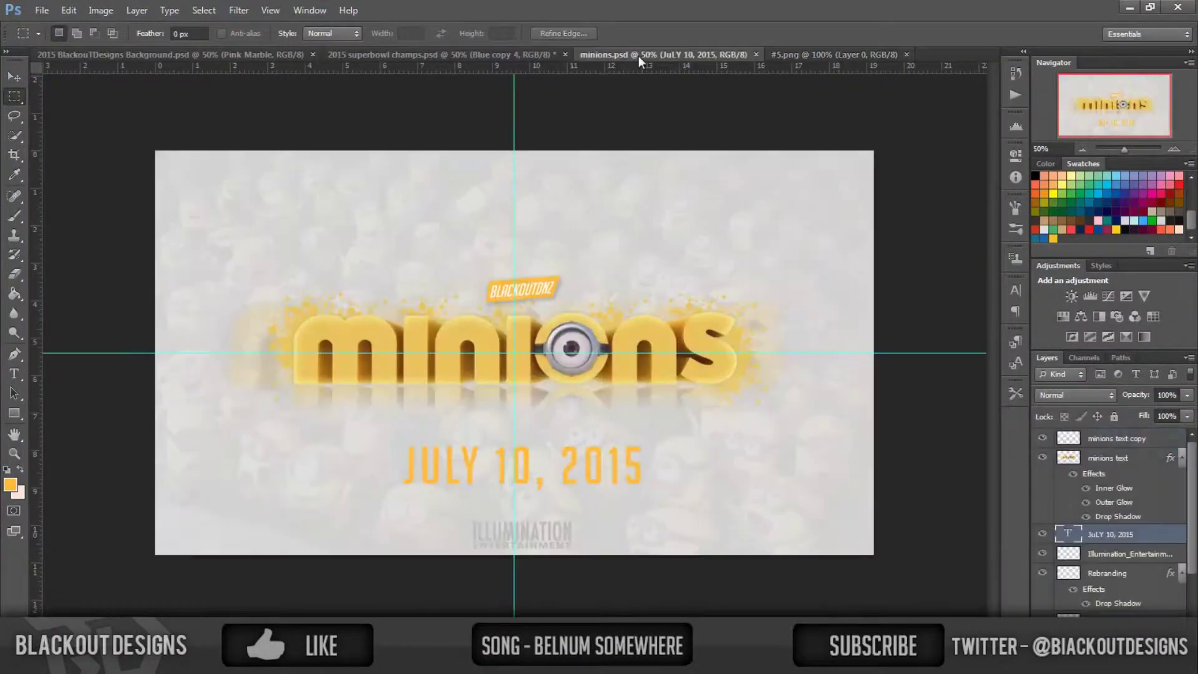
pyautogui.hotkey('ctrl', 'v')
pyautogui.click(69, 10)
pyautogui.moveTo(518, 349); pyautogui.dragTo(425, 293)
pyautogui.hotkey('ctrl', 'o')
pyautogui.doubleClick(361, 97)
pyautogui.hotkey('ctrl', 'v')
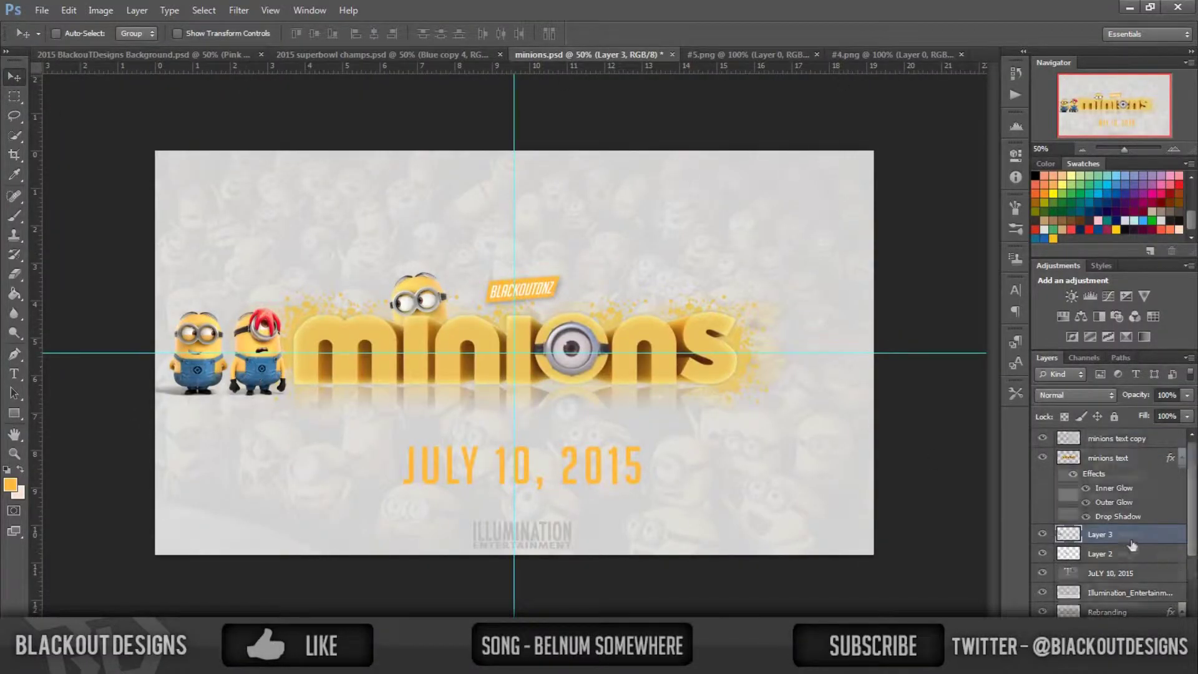
# Step: Group the pasted minion layers into a folder named 'MINIONS'
pyautogui.keyDown('shift'); pyautogui.click(1097, 554); pyautogui.keyUp('shift')
pyautogui.hotkey('ctrl', 'g')
pyautogui.doubleClick(1102, 533)
pyautogui.write('MINIONS')
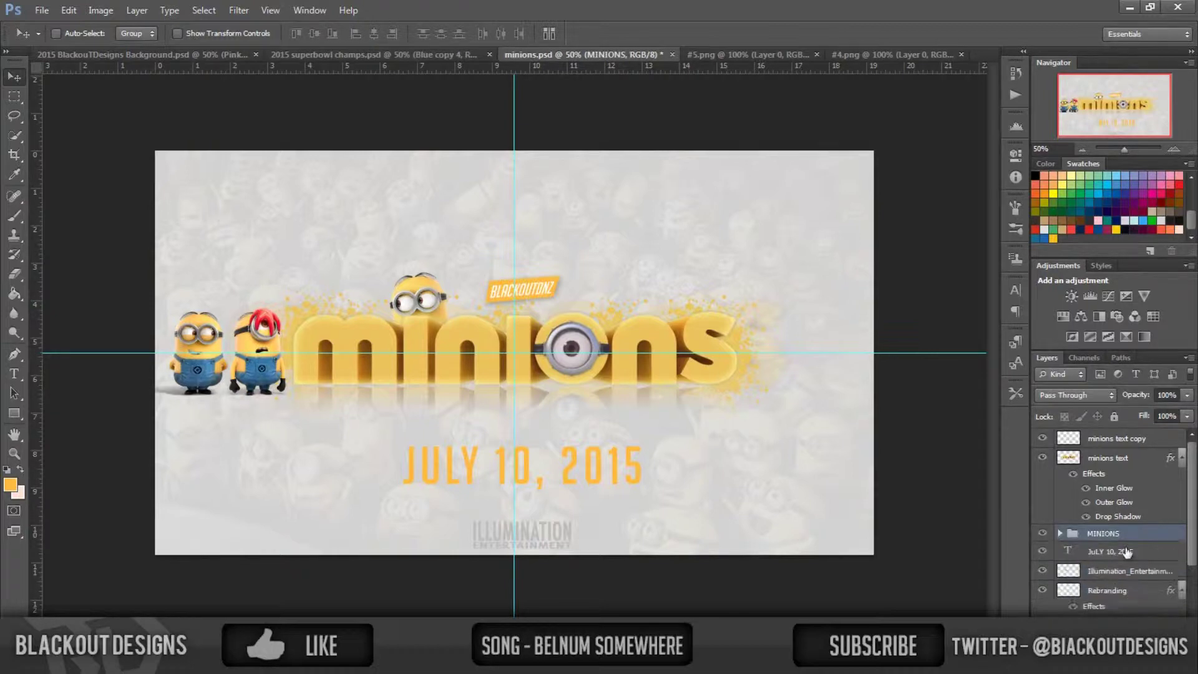
pyautogui.scroll(-3, 1127, 553)
# Step: Reorder the minion and title layers, undoing an accidental shift of the title
pyautogui.click(1117, 580)
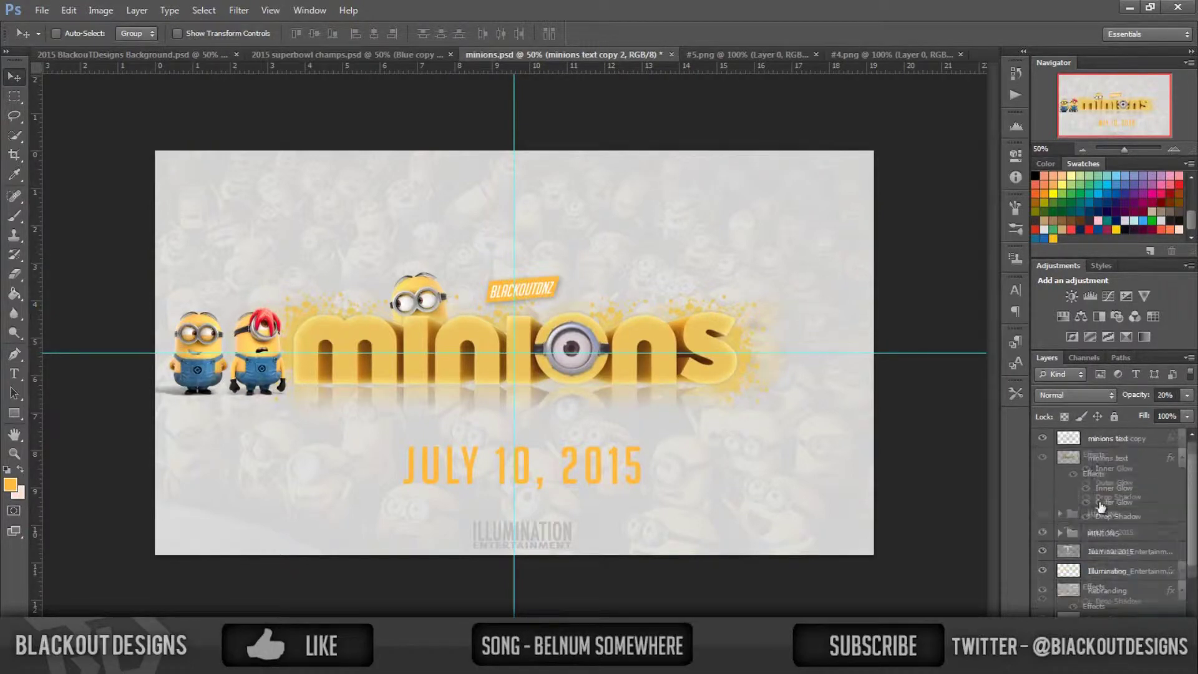
pyautogui.keyDown('shift'); pyautogui.click(1101, 560); pyautogui.keyUp('shift')
pyautogui.moveTo(1101, 560); pyautogui.dragTo(1112, 462)
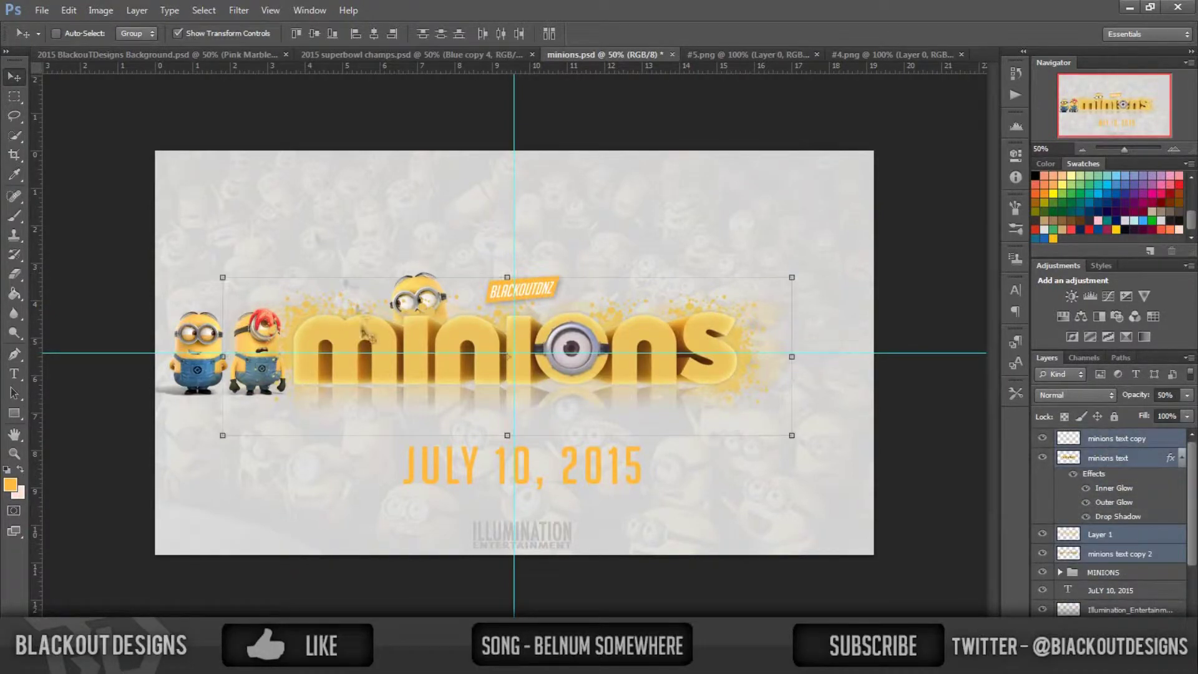
pyautogui.click(69, 10)
pyautogui.click(87, 50)
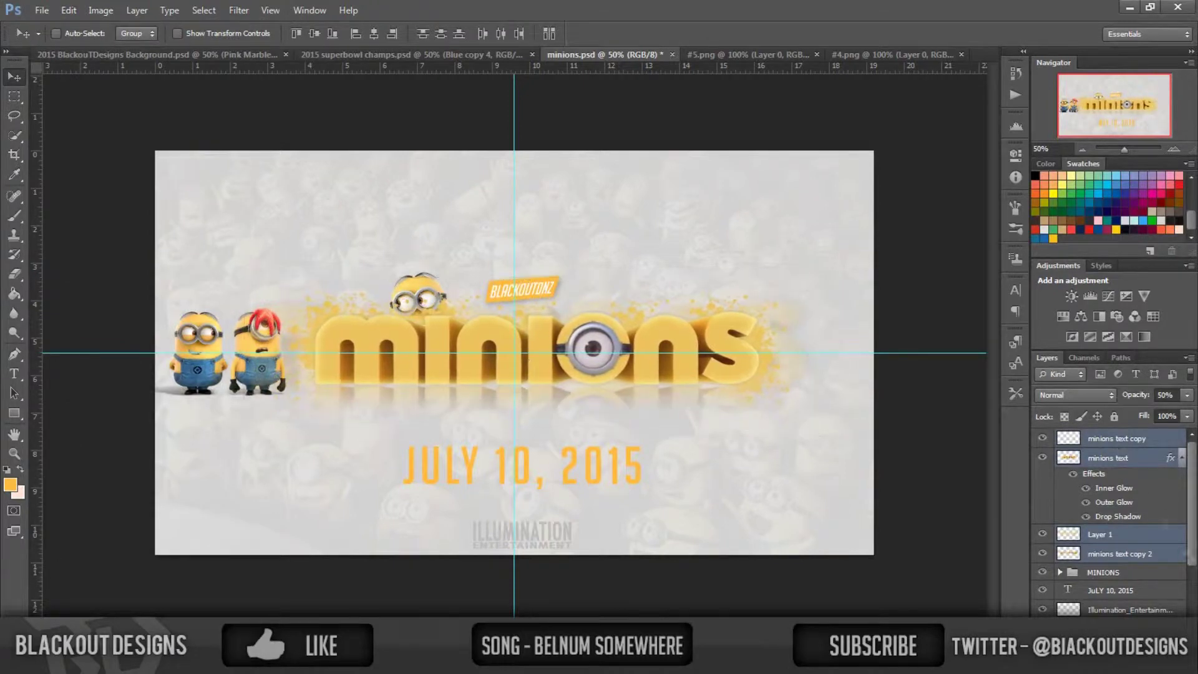
pyautogui.click(1102, 572)
pyautogui.click(1059, 572)
pyautogui.scroll(-2, 1108, 535)
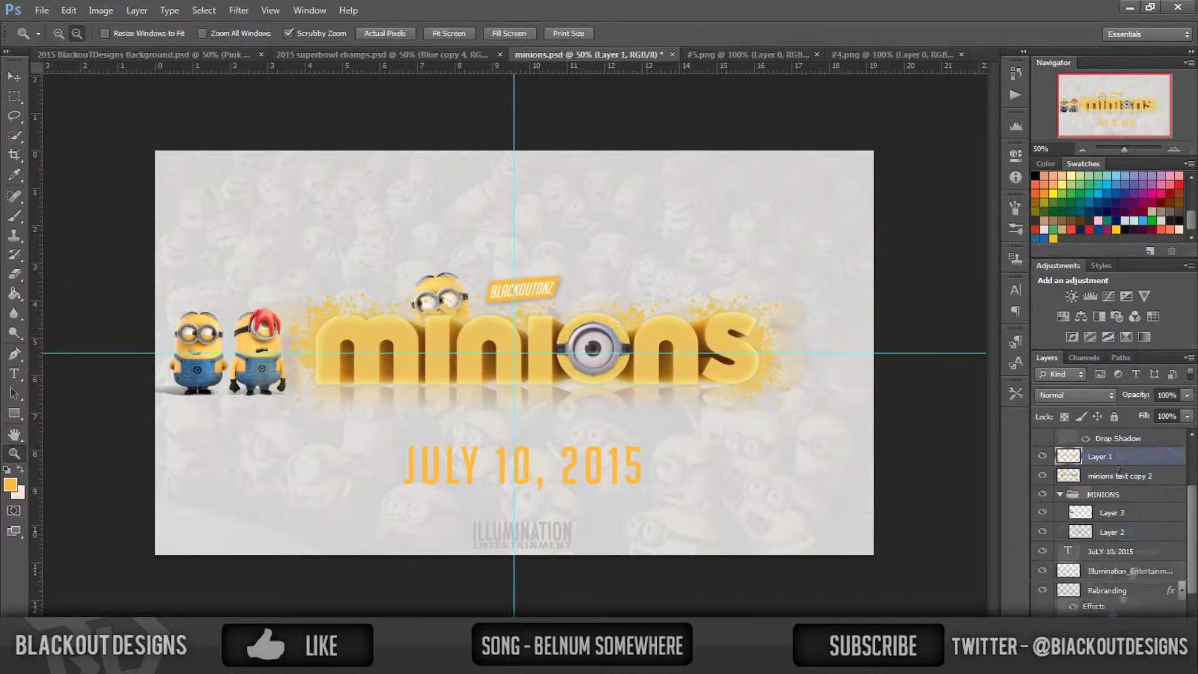
pyautogui.moveTo(1114, 465); pyautogui.dragTo(1045, 584)
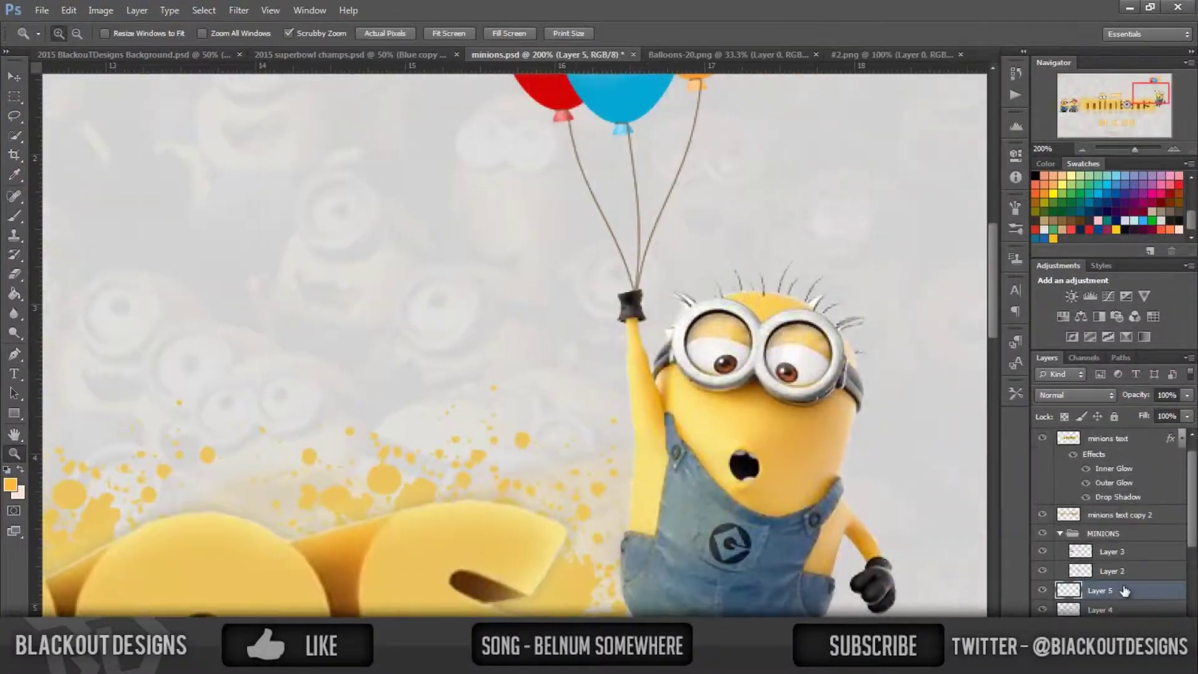
# Step: Move the balloon minion into position on the canvas
pyautogui.scroll(-3, 1124, 590)
pyautogui.click(1112, 551)
pyautogui.click(14, 78)
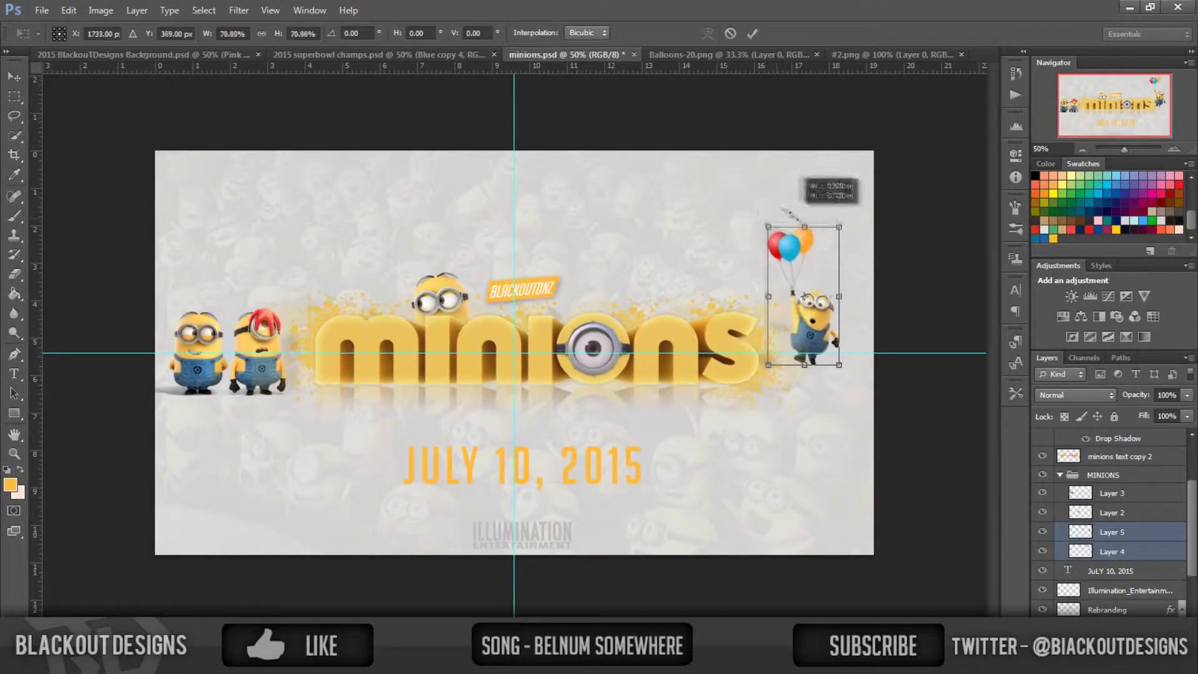
pyautogui.moveTo(793, 281); pyautogui.dragTo(538, 244)
# Step: Move the #3 minion to peek over the S and choose an eraser brush
pyautogui.scroll(-2, 1113, 542)
pyautogui.click(1096, 533)
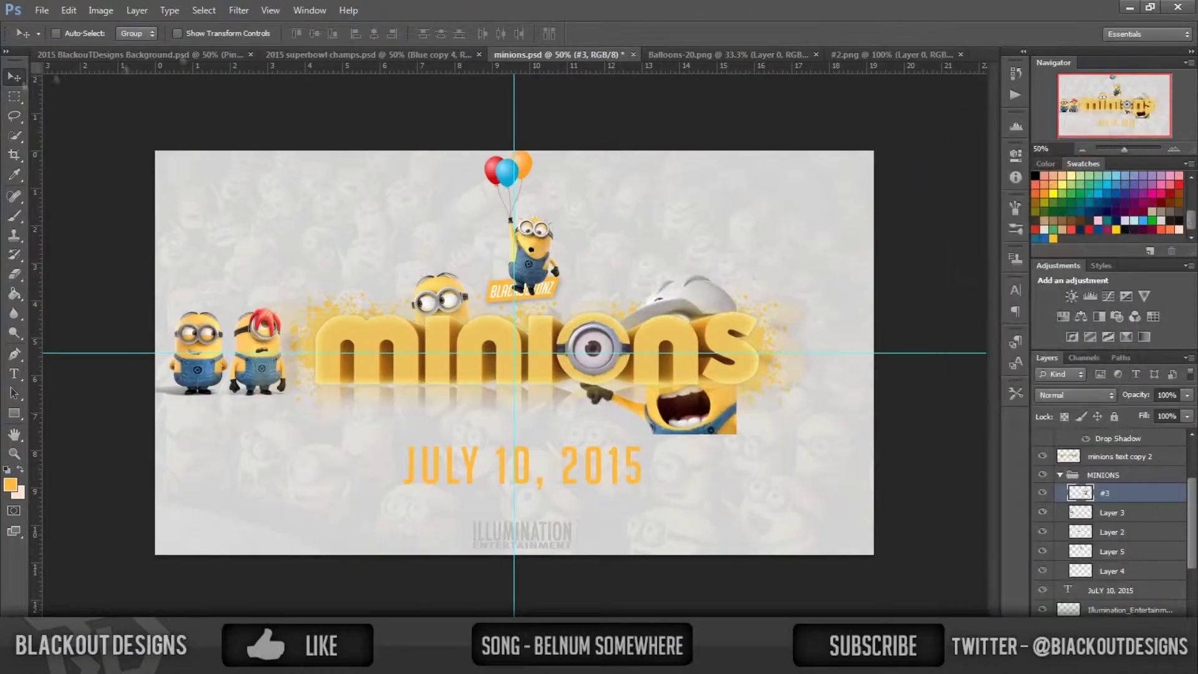
pyautogui.moveTo(657, 334); pyautogui.dragTo(728, 295)
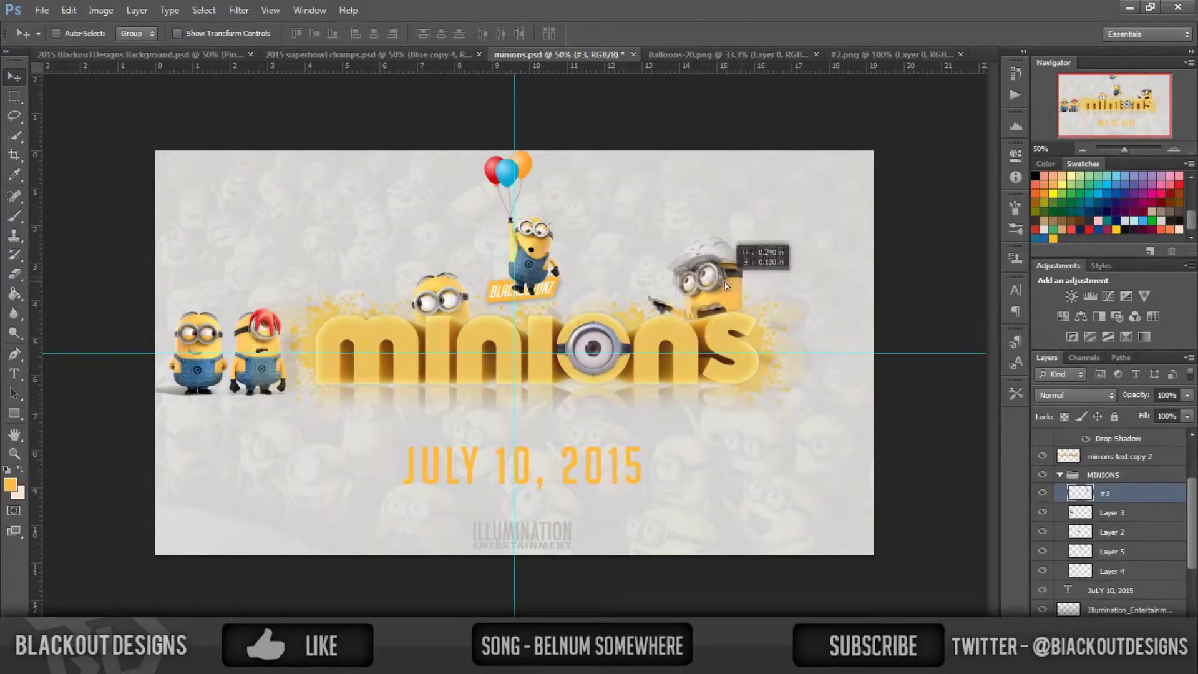
pyautogui.press('e')
pyautogui.click(69, 33)
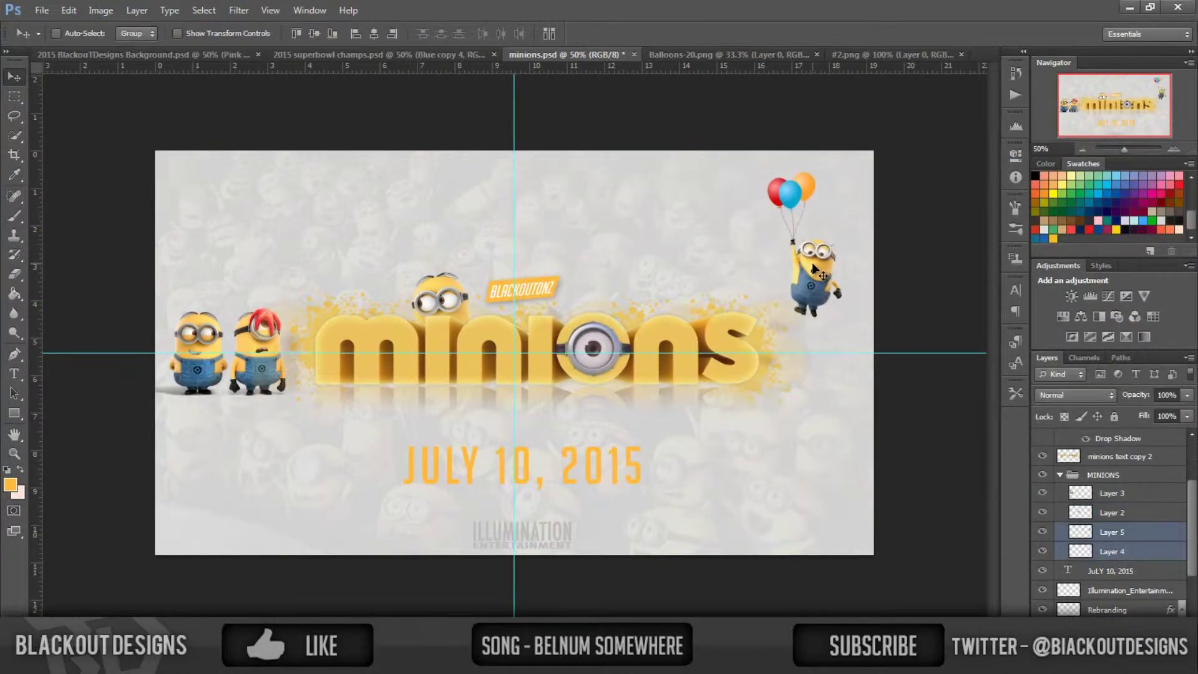
pyautogui.keyDown('ctrl'); pyautogui.click(521, 288); pyautogui.keyUp('ctrl')
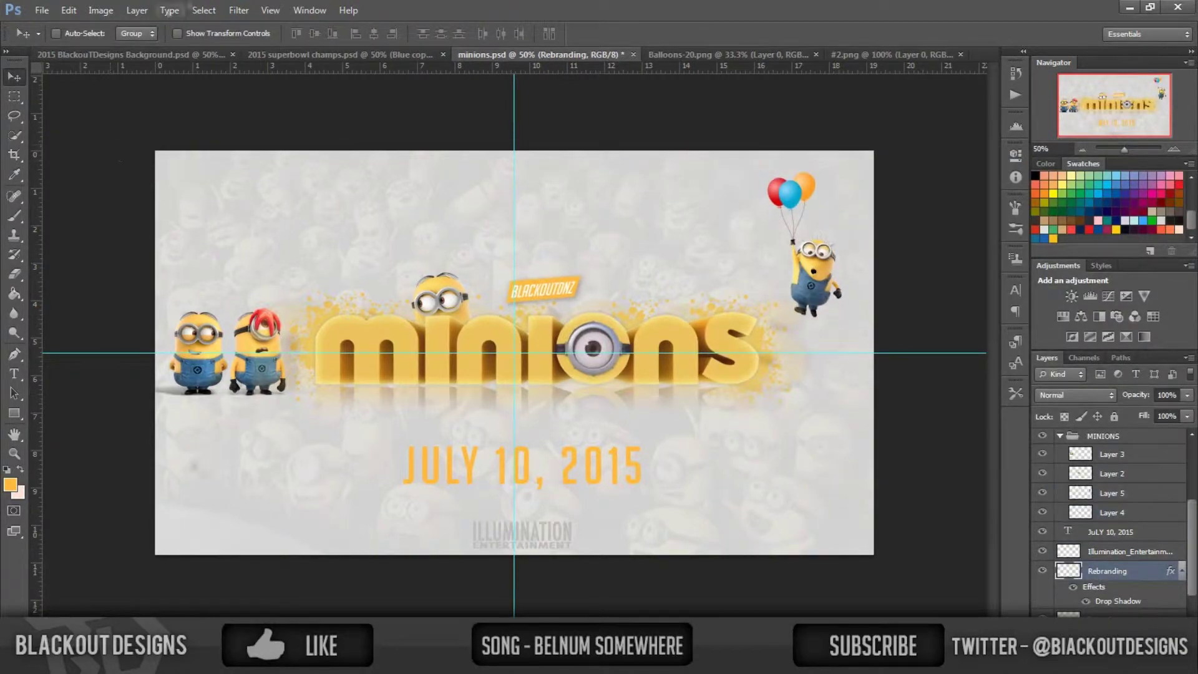